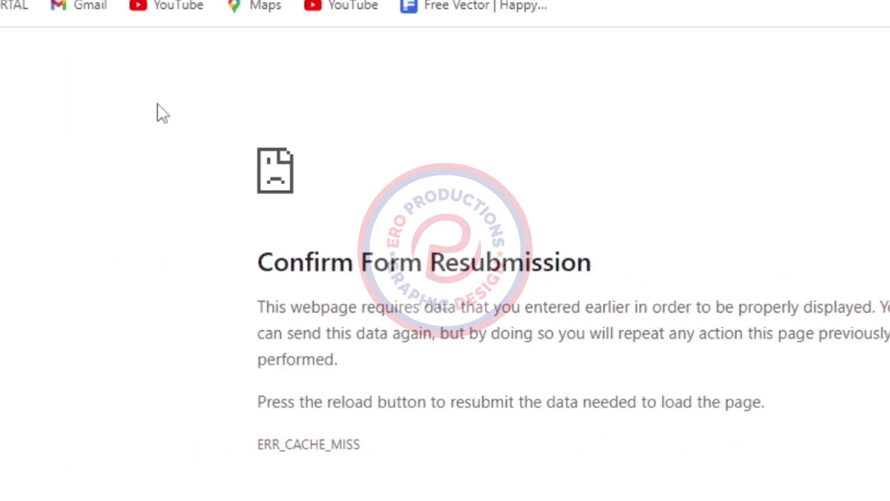
- Load the KRA iTax portal at itax.kra.go.ke
left_click(169, 22)
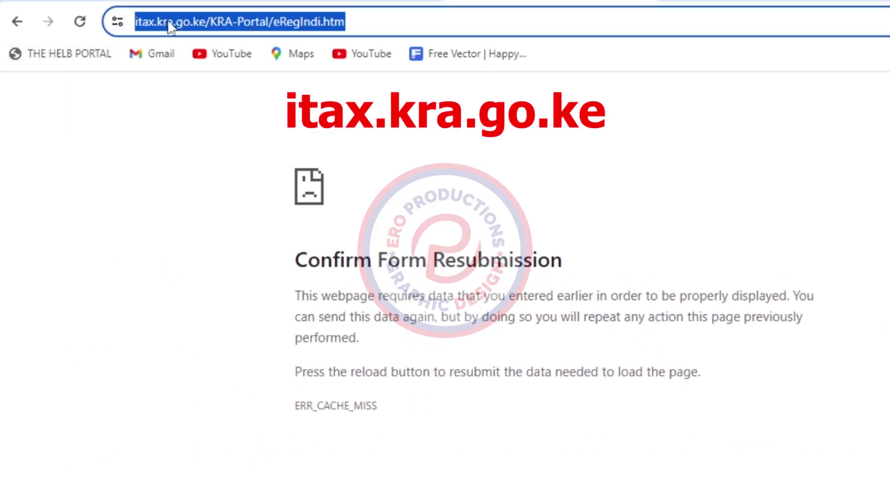
type("it")
key("Return")
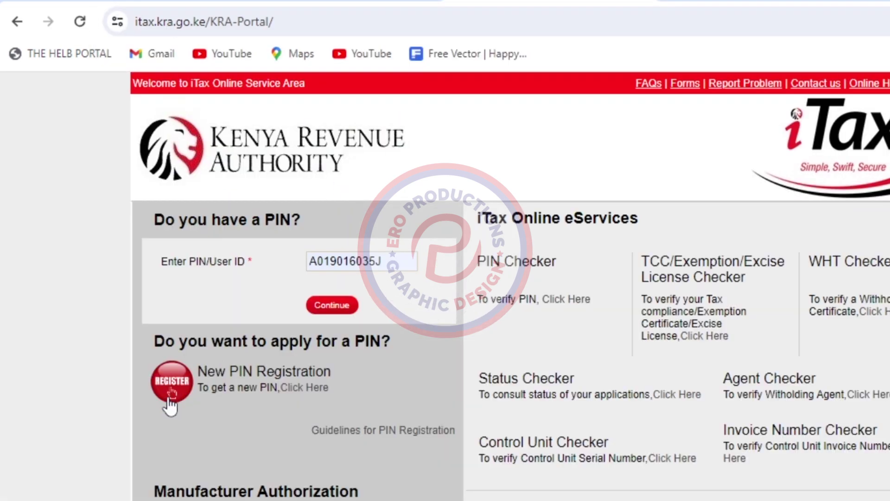
- Start a new PIN registration as a Non Individual taxpayer using the Online Form
left_click(174, 389)
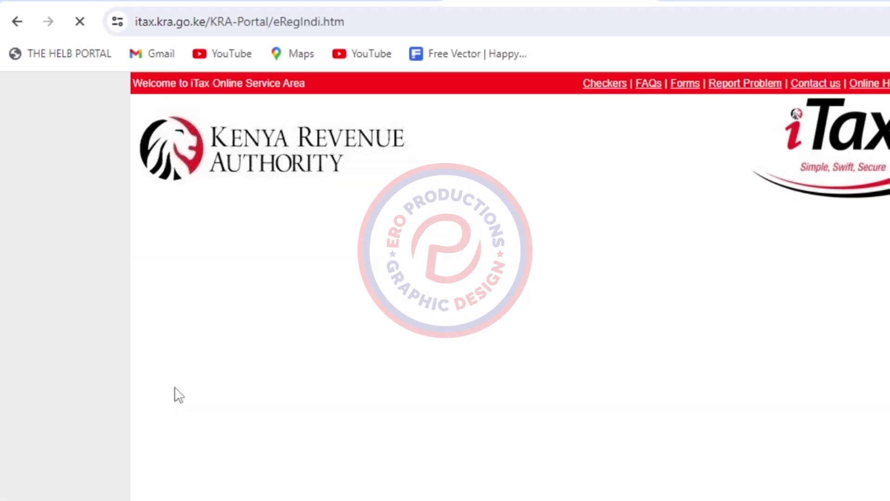
left_click(578, 296)
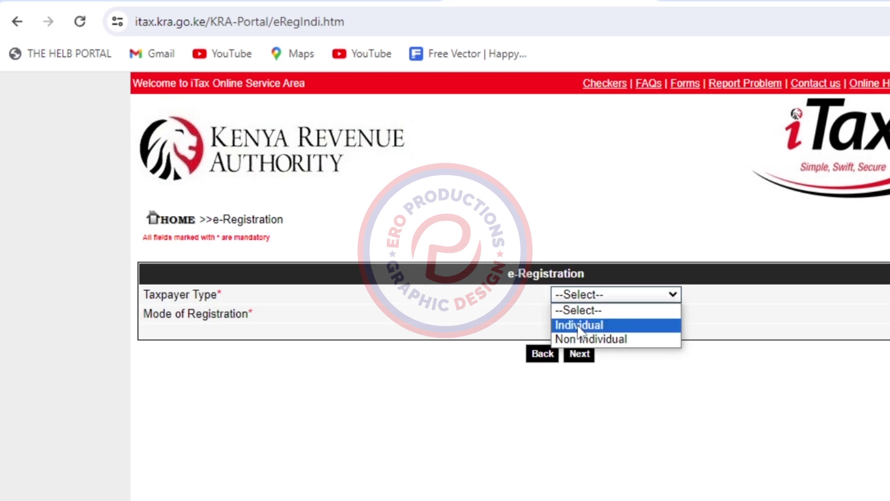
left_click(581, 339)
left_click(580, 314)
left_click(585, 344)
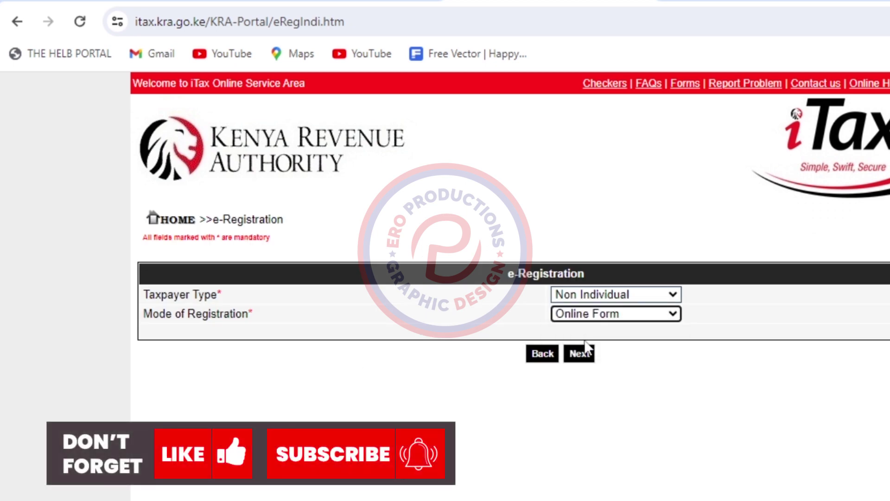
left_click(580, 359)
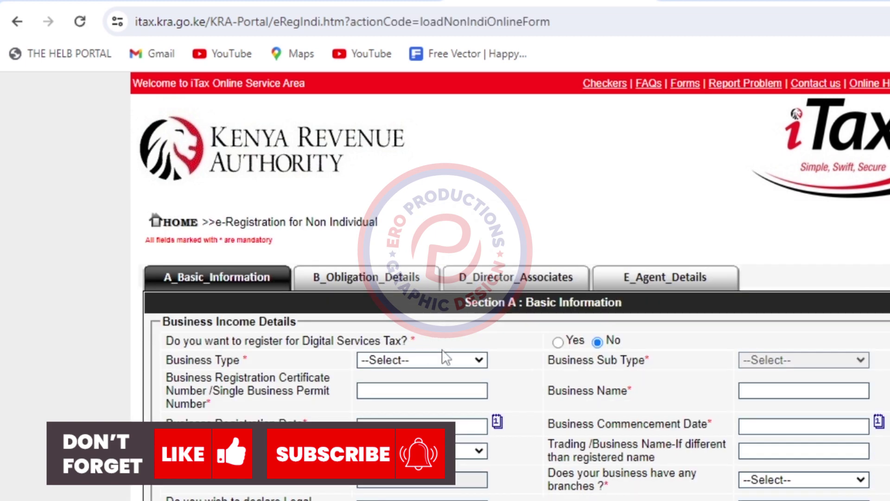
- Set Business Type to Others and Business Sub Type to Club, Society or Association
left_click(421, 361)
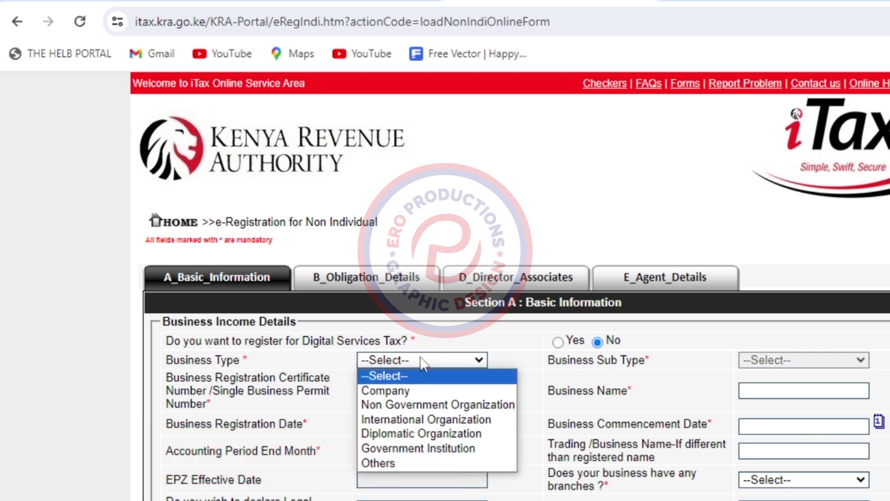
left_click(391, 463)
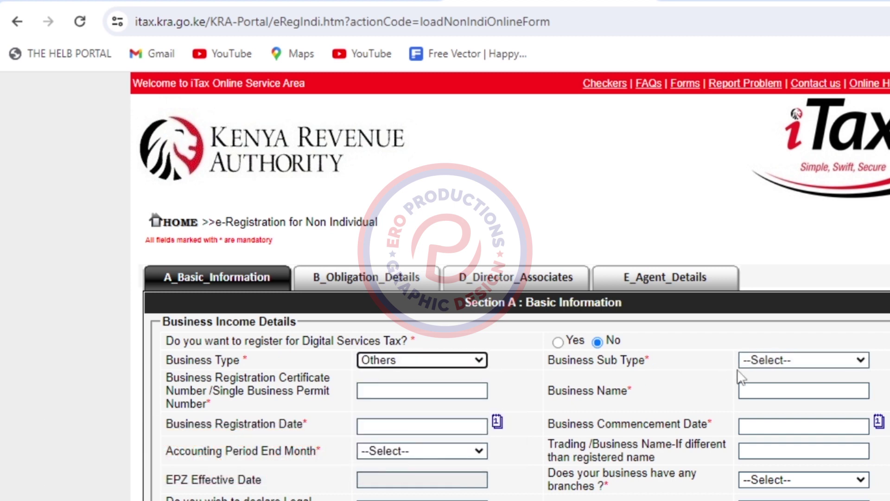
left_click(751, 360)
left_click(773, 388)
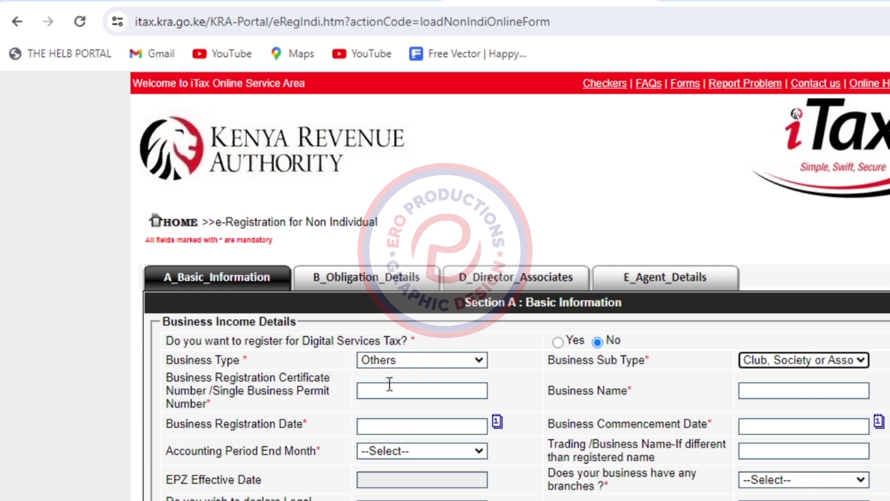
- Enter the registration certificate number and business name 'MARAFIKI SELF HELP GROUP'
left_click(363, 385)
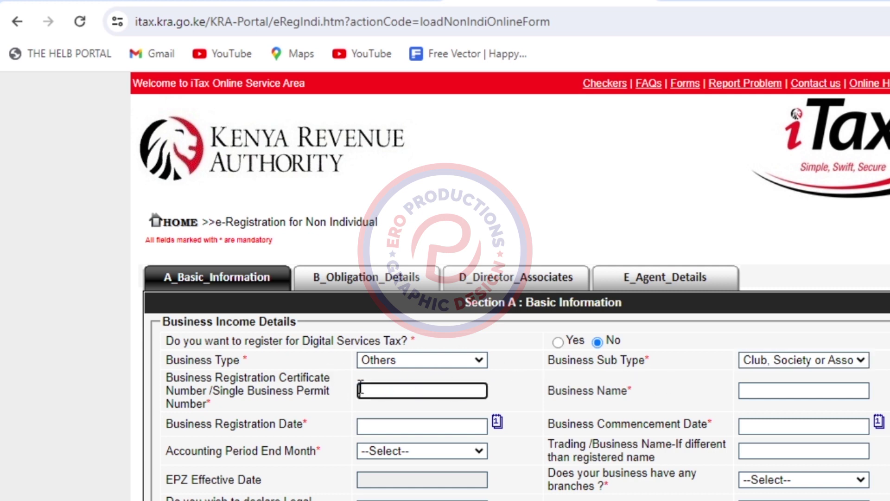
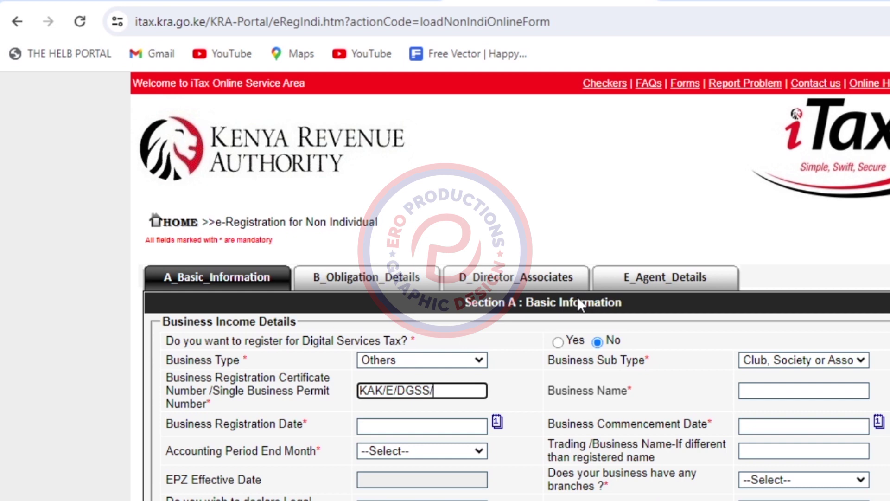
left_click(768, 392)
type("MARAFI")
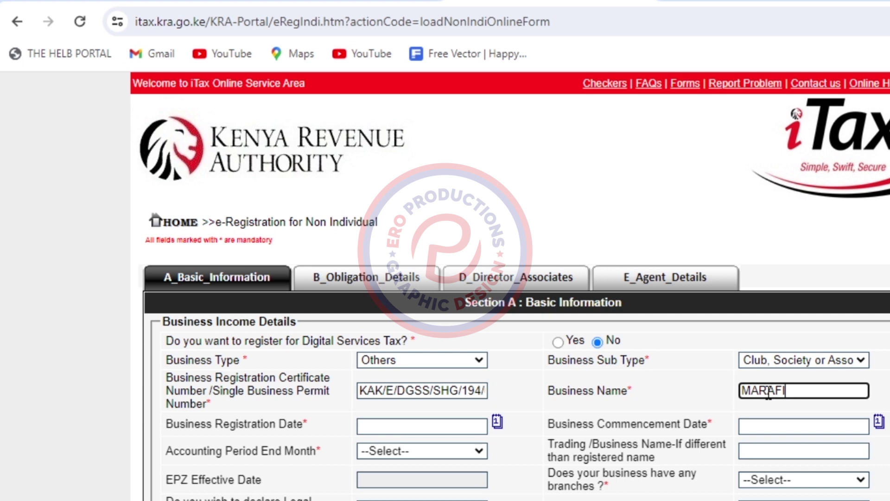
type("KI SELF HELP")
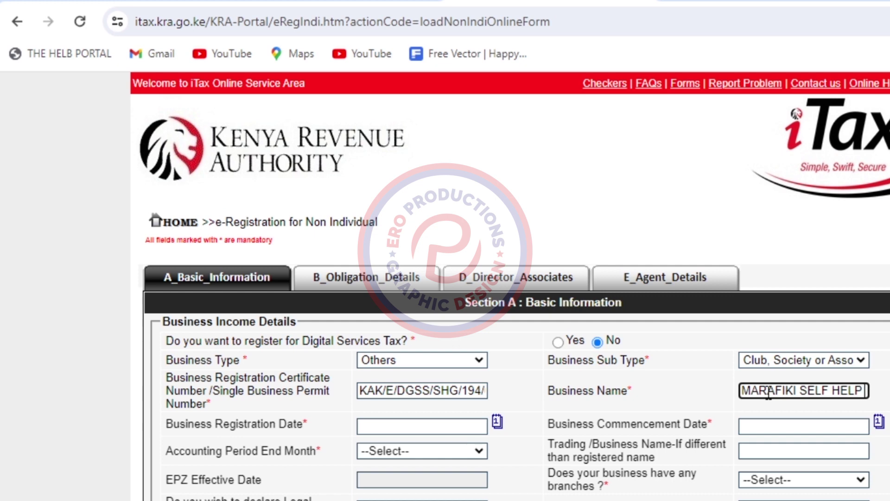
type(" GROUP")
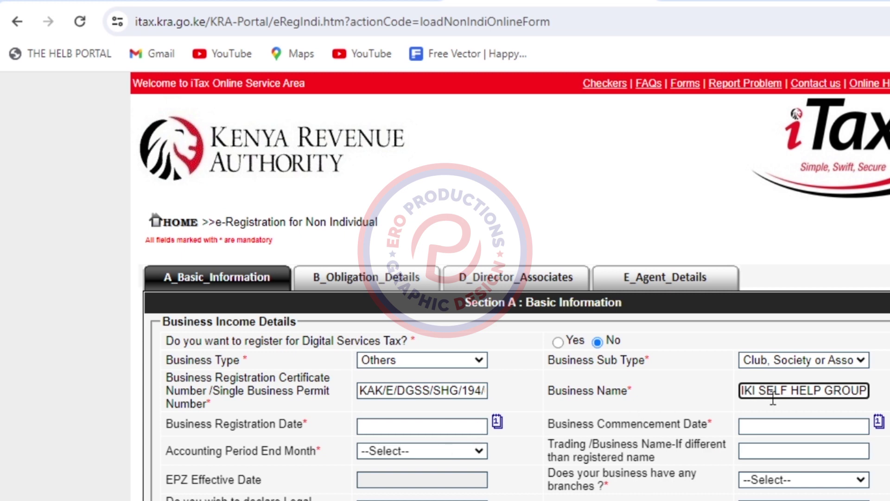
- Set both business registration and commencement dates to 18/08/2009
left_click(395, 425)
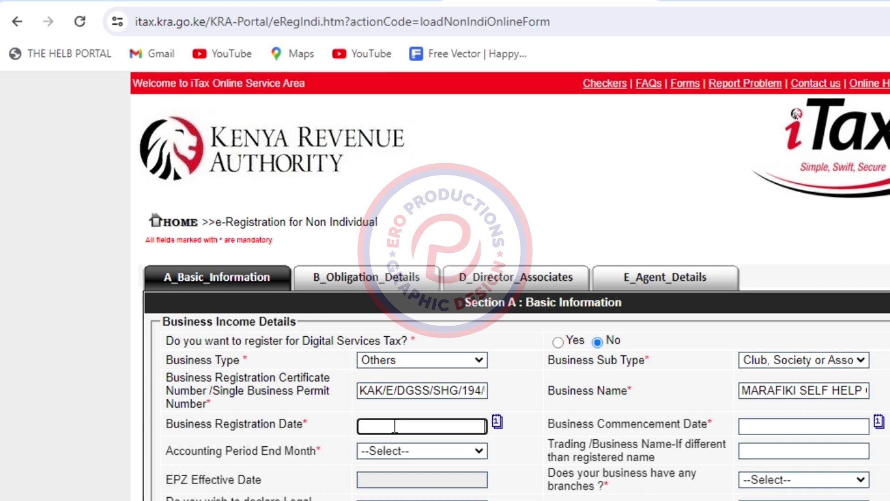
type("18/08/2009")
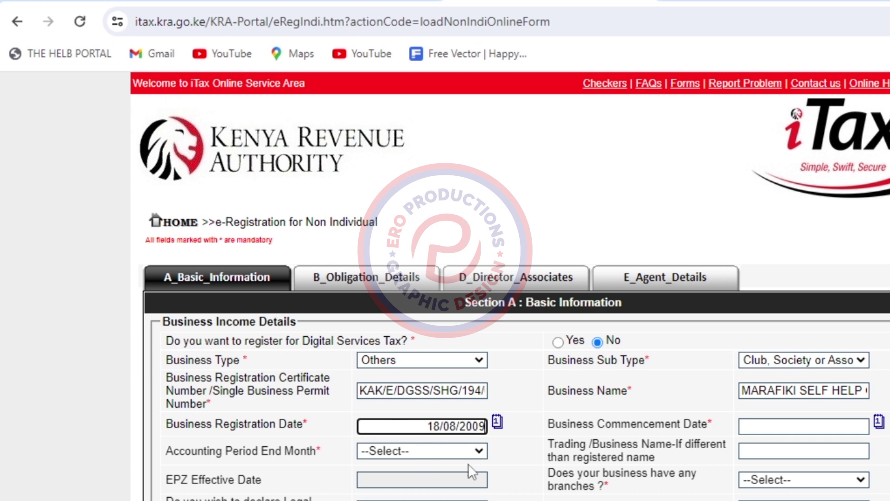
key("Tab")
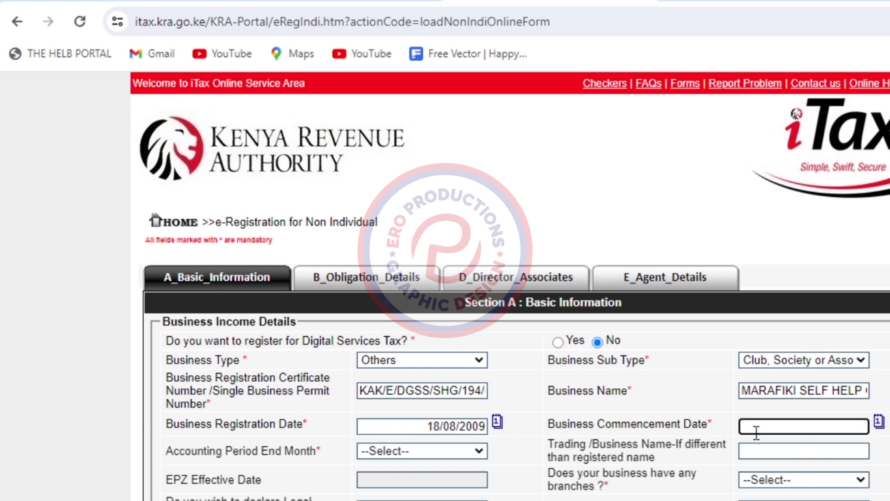
type("108")
key("BackSpace")
key("BackSpace")
type("/")
type("8")
type("/0")
type("8/")
type("200")
type("9")
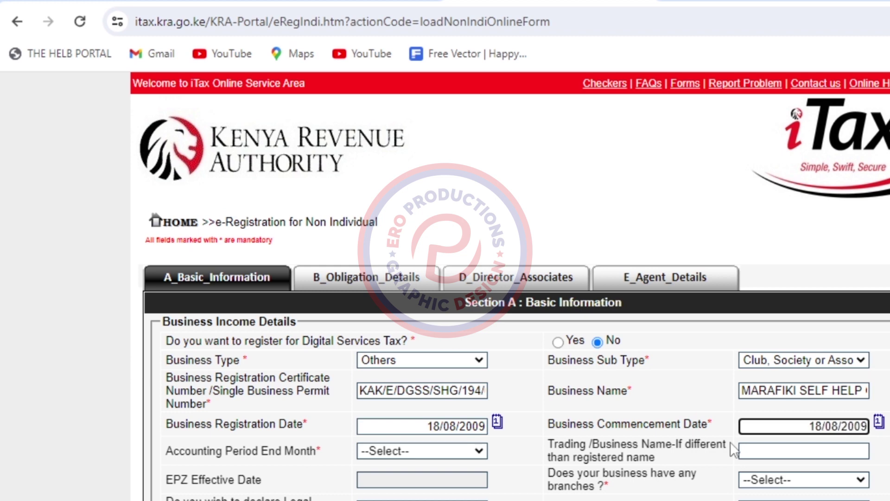
- Choose June as accounting period end month and answer No to branches and legal representative
left_click(403, 454)
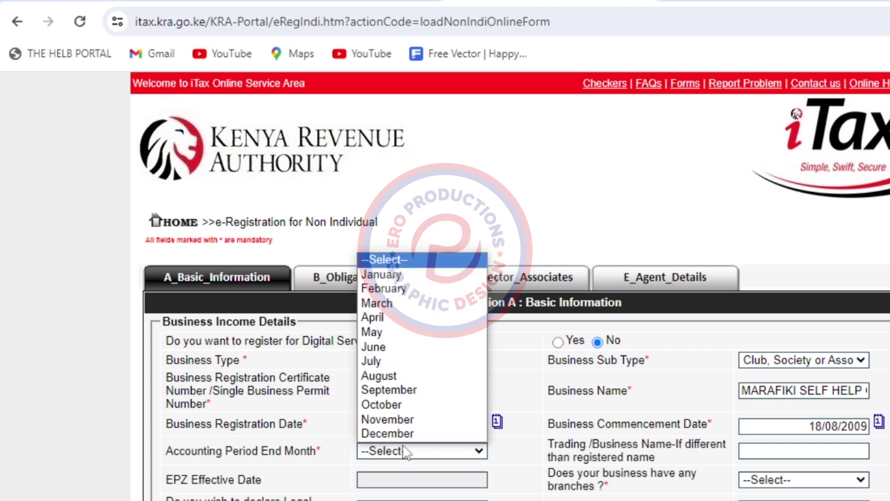
left_click(395, 348)
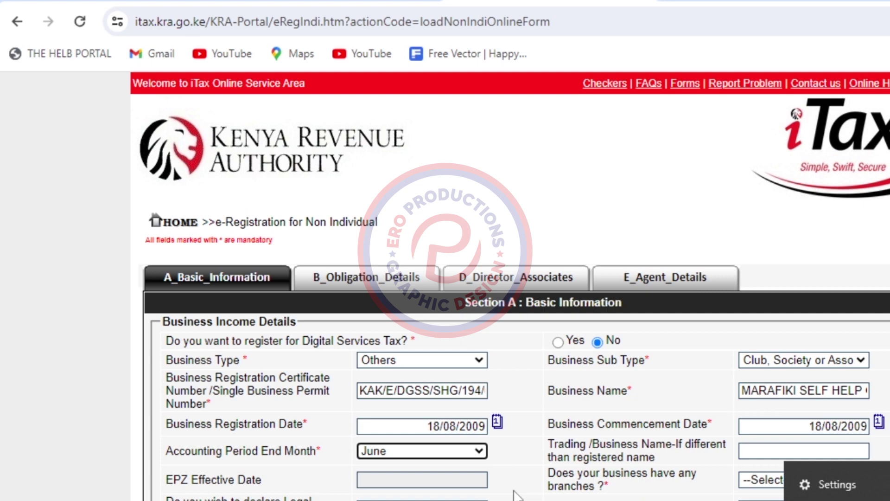
scroll(518, 496, "down", 3)
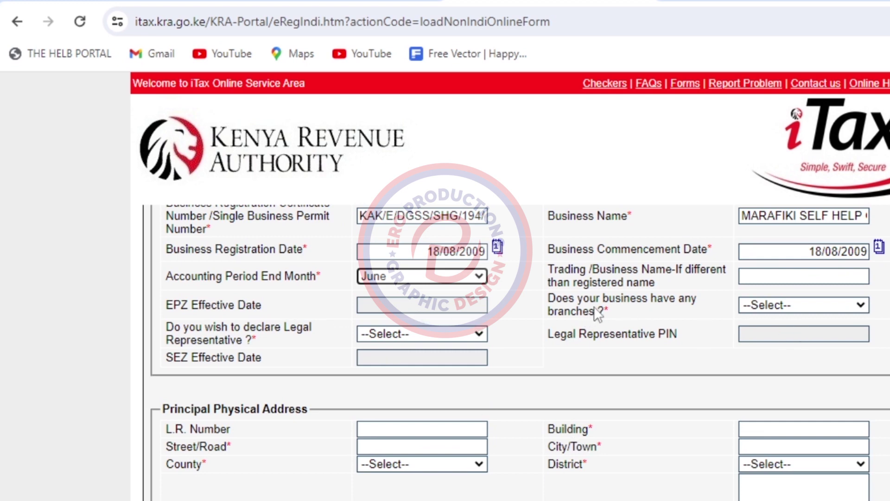
left_click(765, 307)
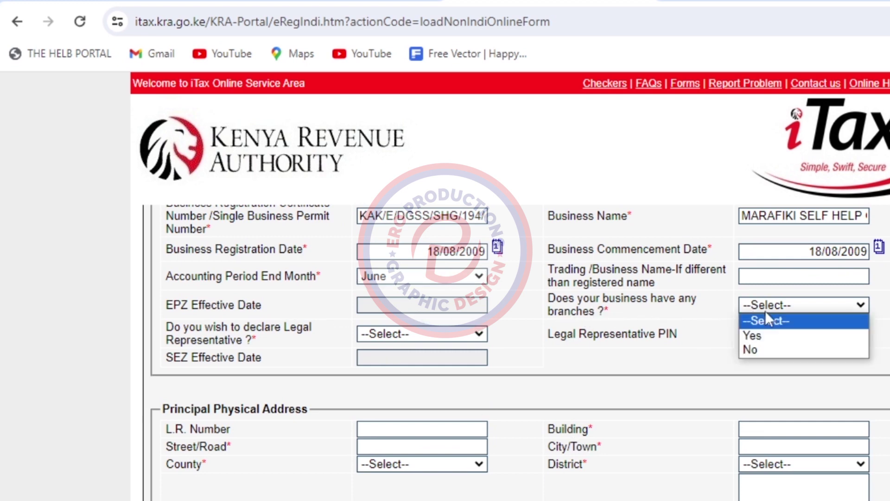
left_click(763, 348)
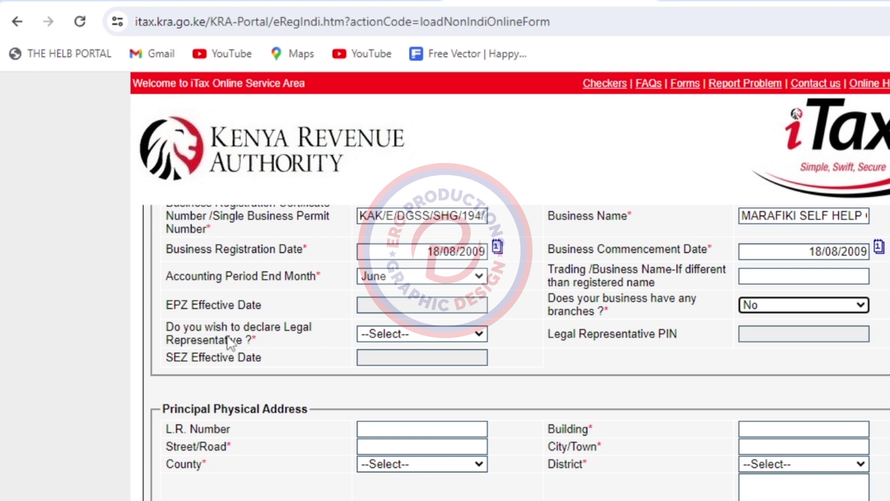
left_click(419, 336)
left_click(412, 375)
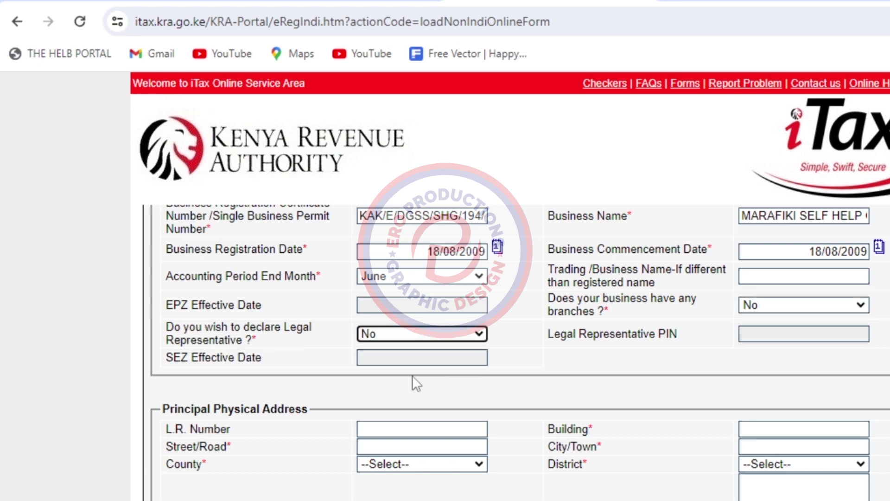
scroll(269, 373, "down", 2)
- Fill in the building name, street and town of the principal physical address
left_click(753, 338)
type("eRO")
key("BackSpace")
key("BackSpace")
key("BackSpace")
type("ERO")
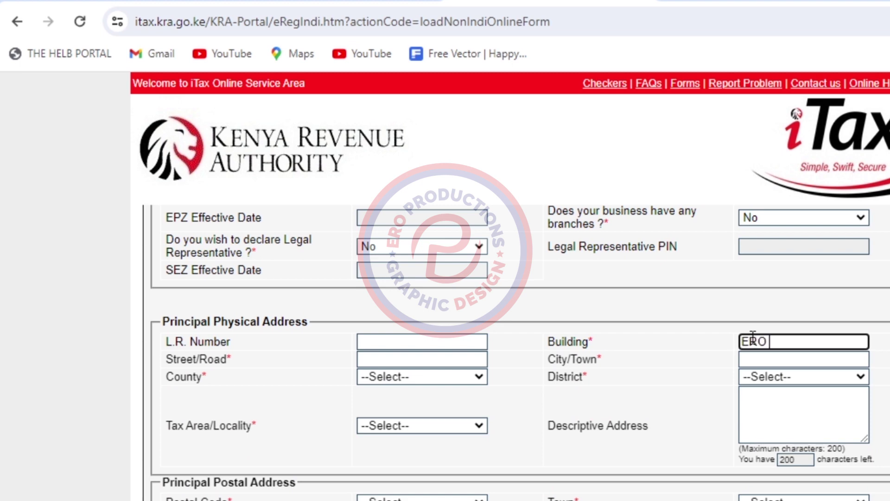
type(" PRODUCTIO")
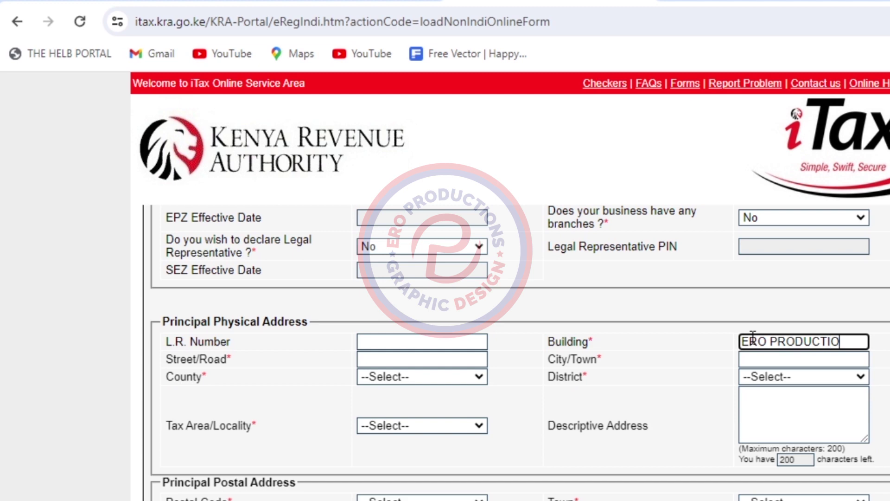
type("NS CYBER")
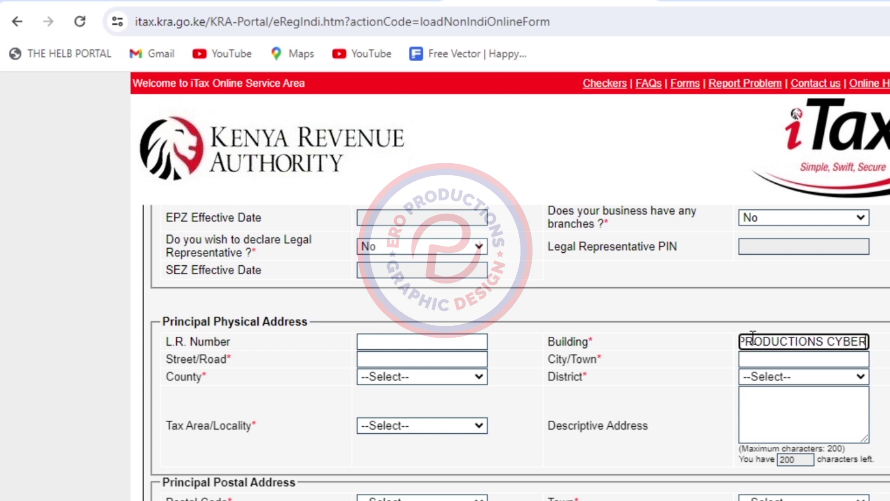
left_click(365, 359)
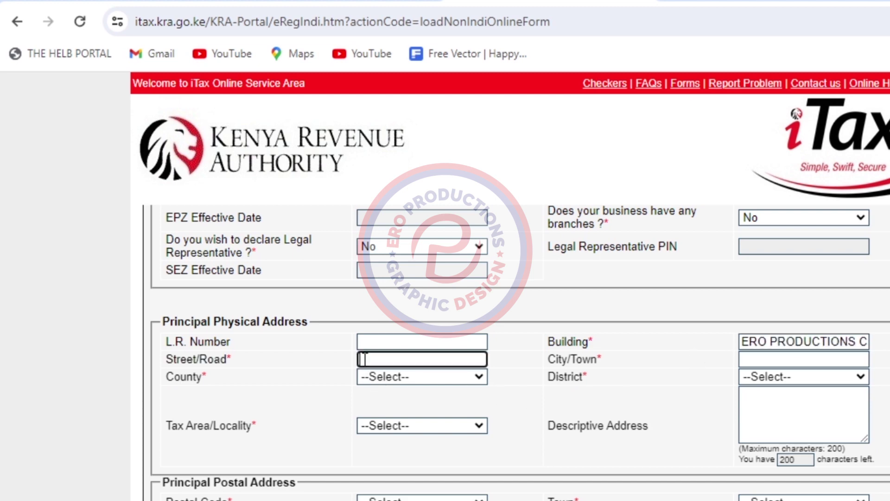
type("SHINYALU")
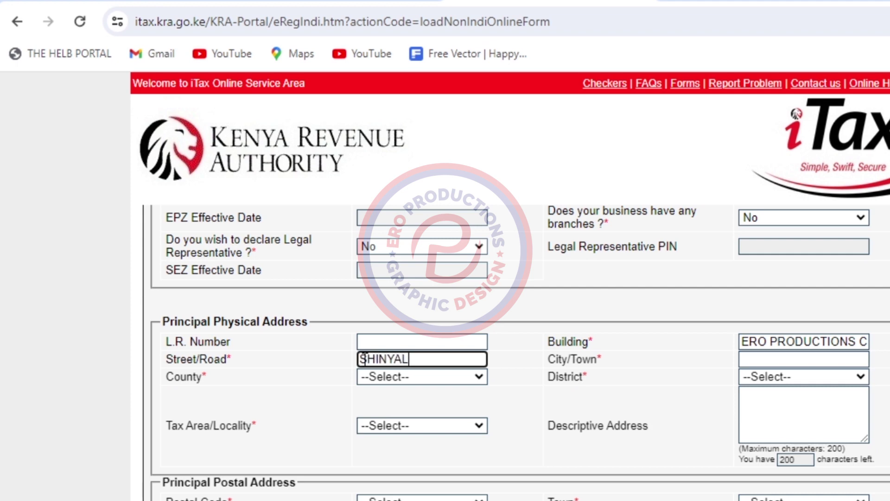
left_click(751, 359)
type("KAKAMEGA")
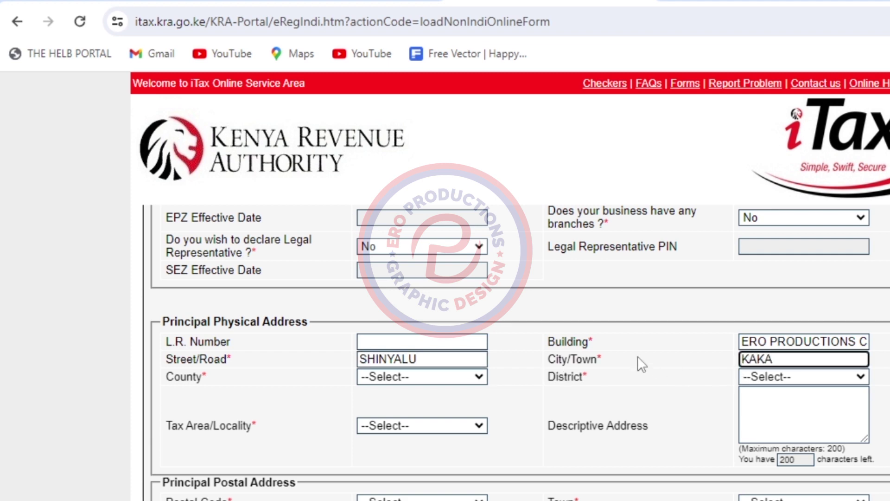
- Set county Kakamega, district Kakamega East District and tax locality Kakamega East
left_click(406, 381)
left_click(394, 295)
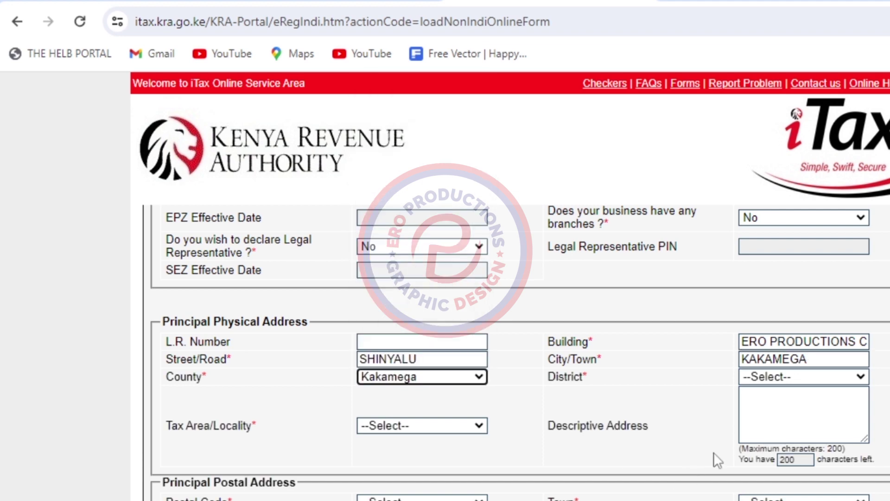
left_click(766, 378)
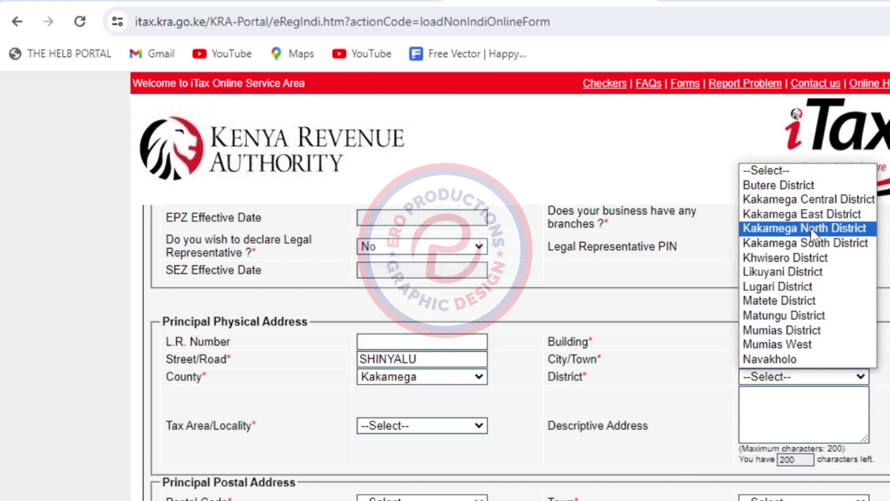
left_click(810, 214)
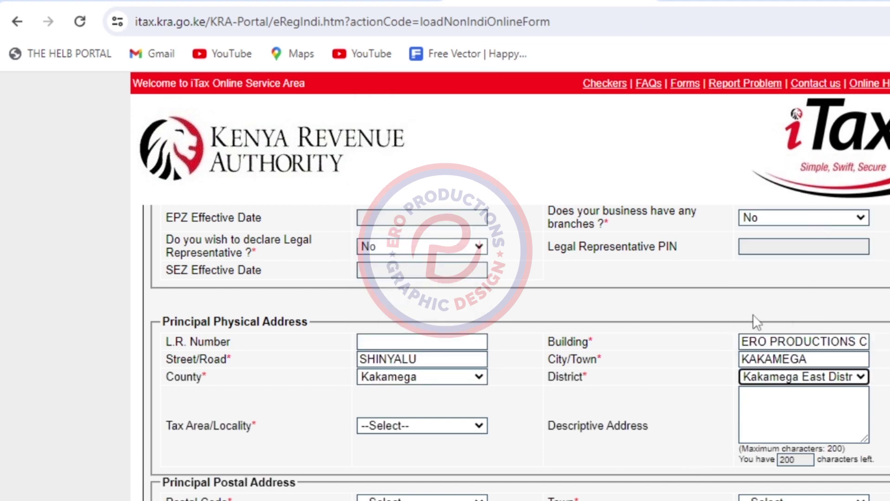
left_click(417, 428)
left_click(425, 455)
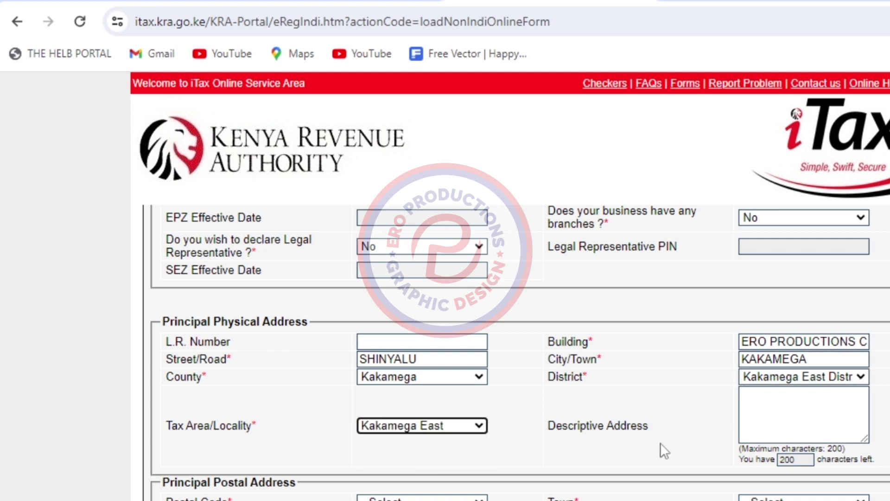
- Choose postal code 50107 and enter the P.O. Box number
scroll(661, 444, "down", 3)
left_click(422, 330)
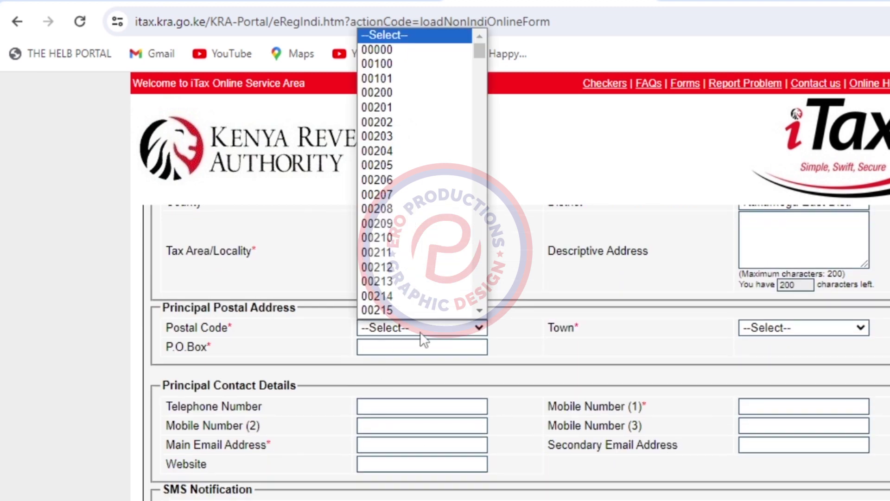
key("5")
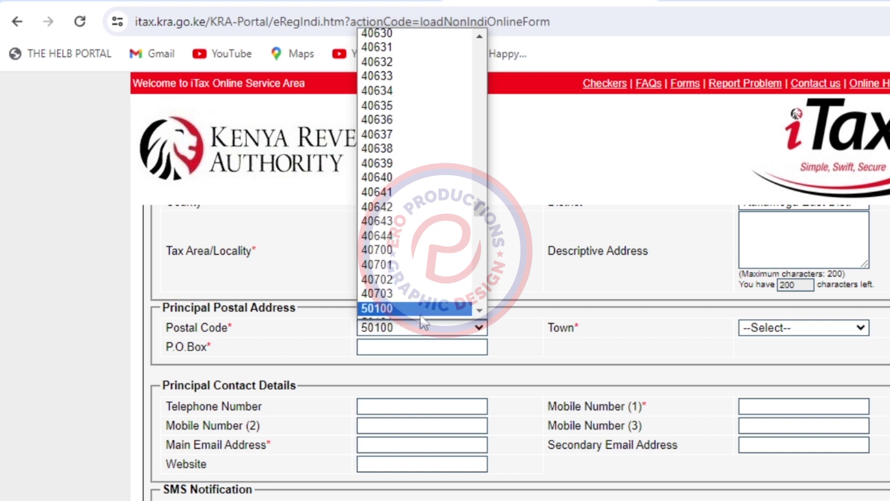
scroll(415, 290, "down", 4)
left_click(409, 236)
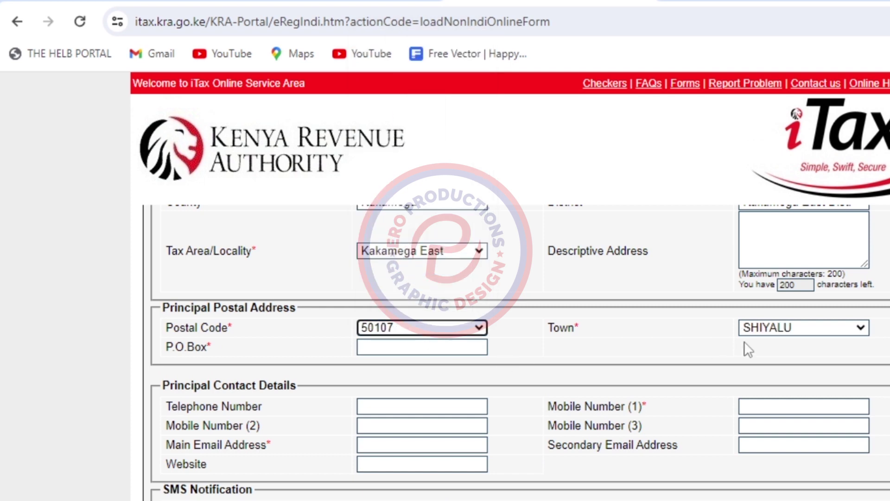
left_click(473, 343)
type("71")
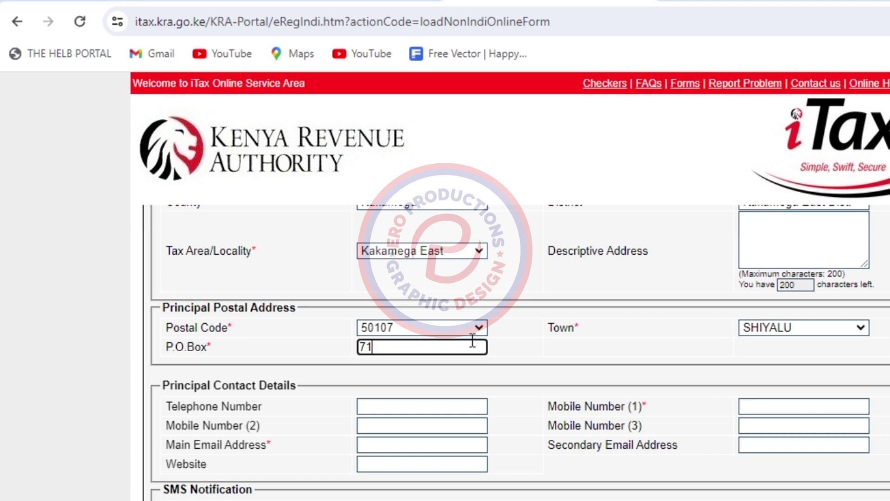
- Enter the group's first mobile number and its main e-mail address
left_click(767, 404)
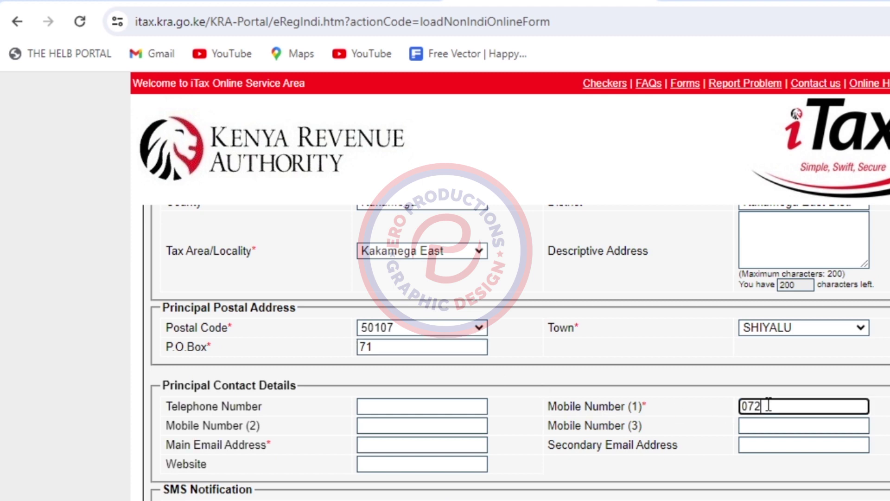
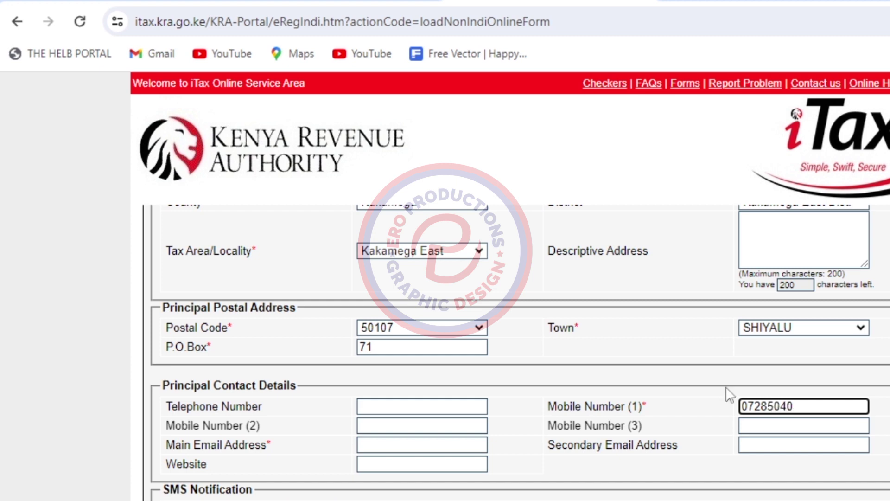
left_click(382, 445)
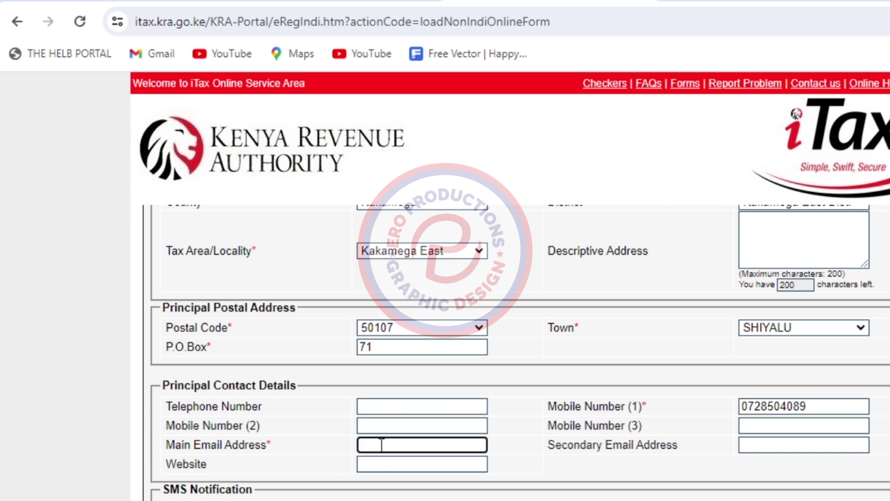
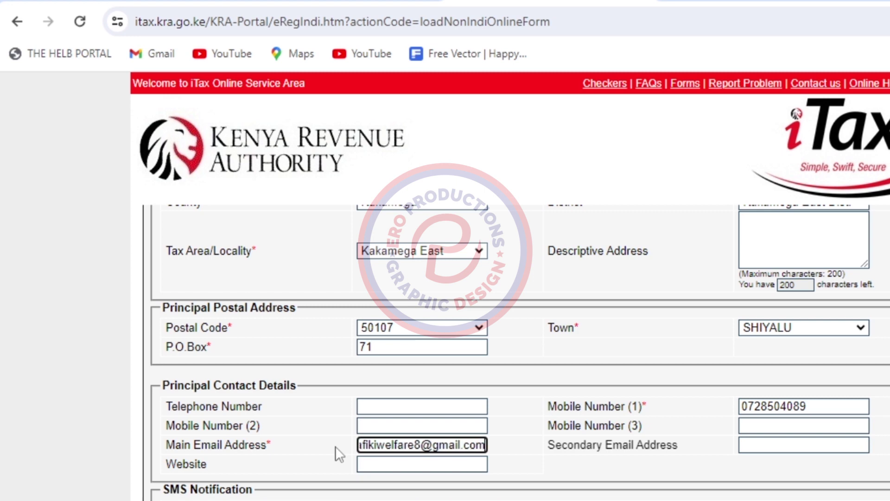
left_click(544, 462)
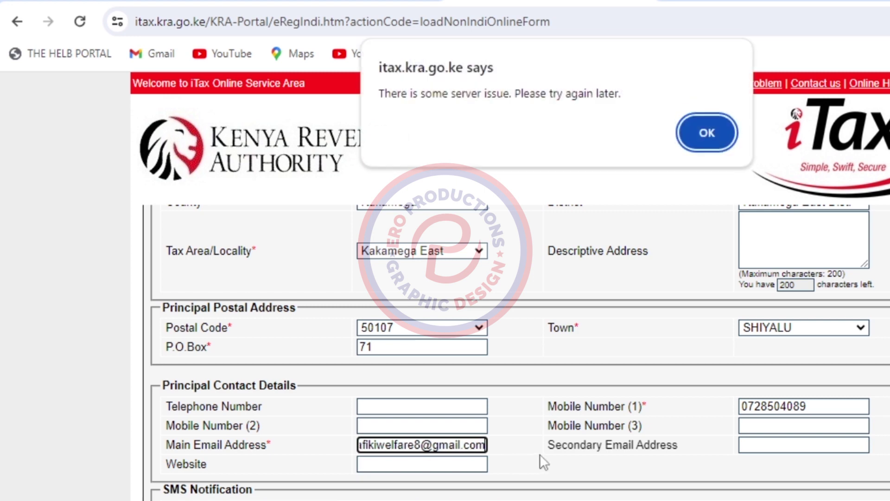
- Dismiss the server and OTP alerts and send the one-time password to the e-mail
left_click(706, 132)
left_click(683, 166)
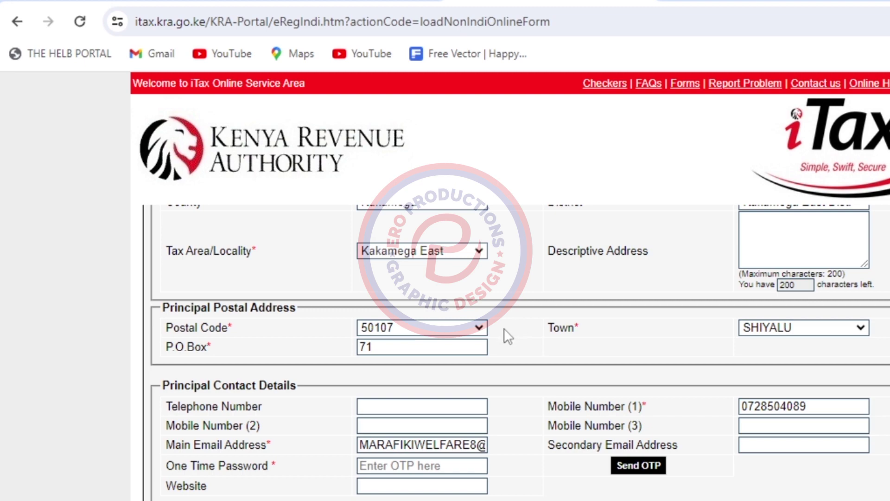
scroll(502, 341, "down", 2)
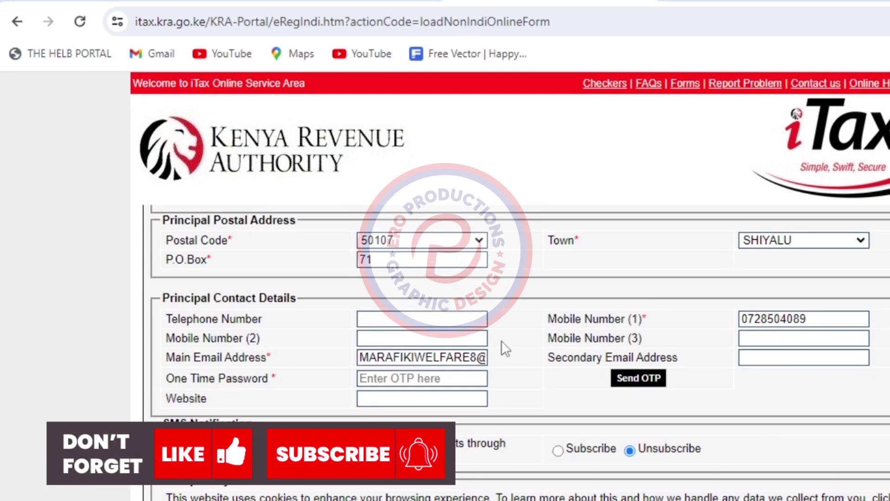
left_click(627, 378)
- Accept the data privacy statement and answer No to having an alternative address
scroll(533, 372, "up", 10)
scroll(532, 372, "down", 5)
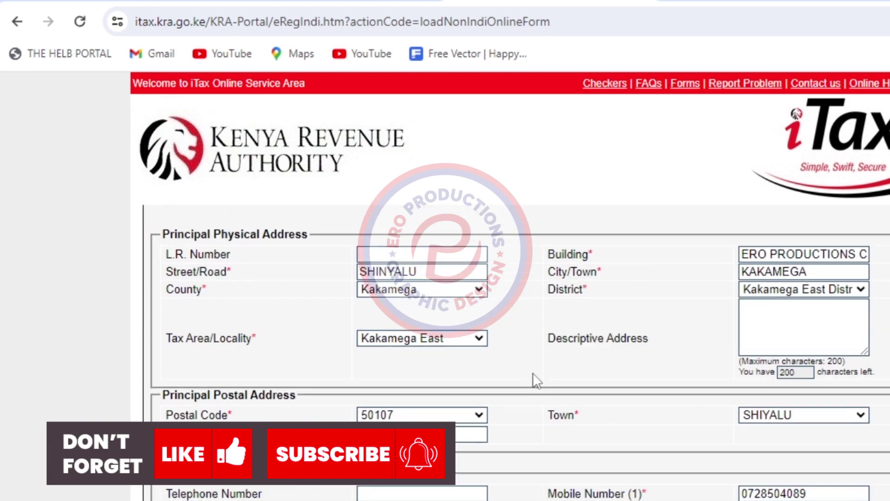
scroll(532, 373, "down", 3)
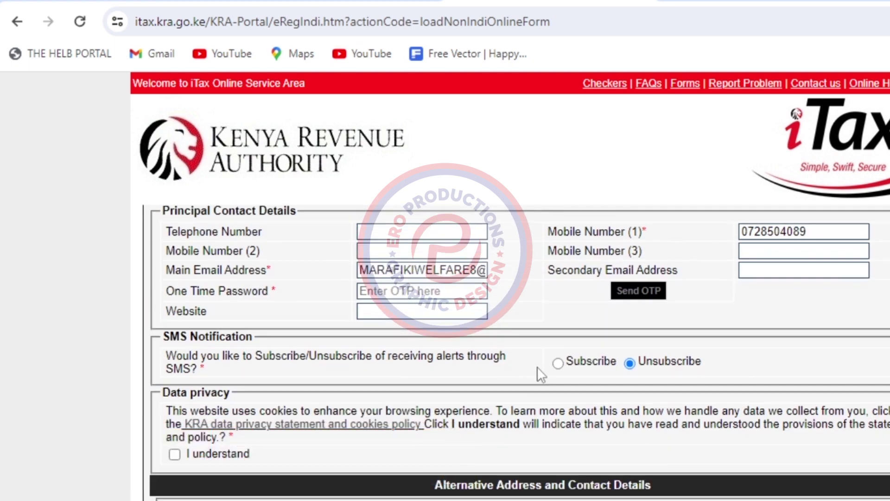
scroll(537, 367, "down", 3)
scroll(217, 302, "up", 2)
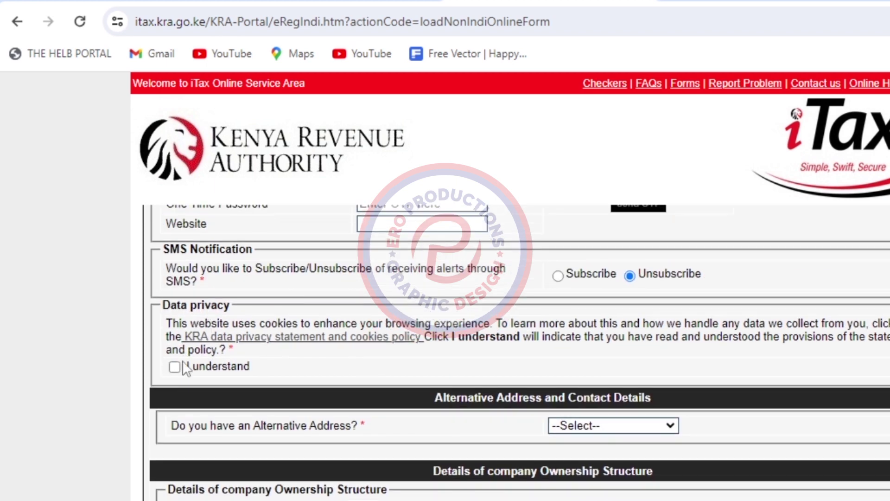
left_click(175, 366)
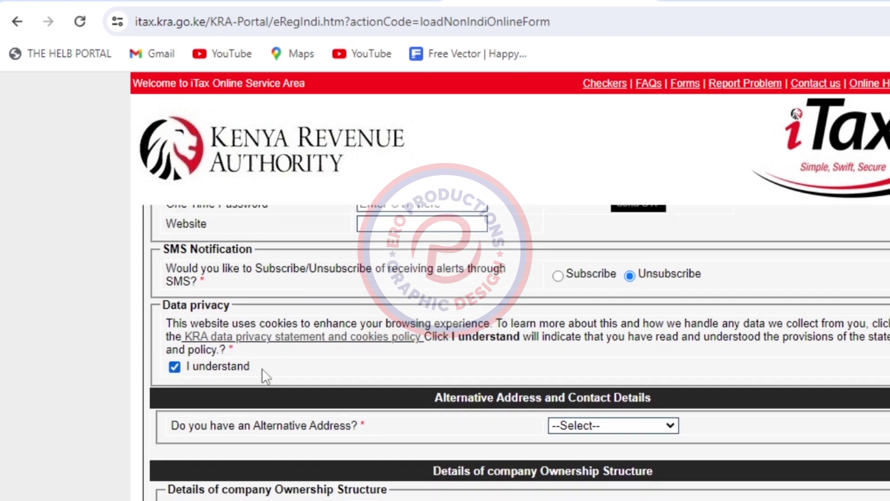
left_click(586, 427)
left_click(583, 467)
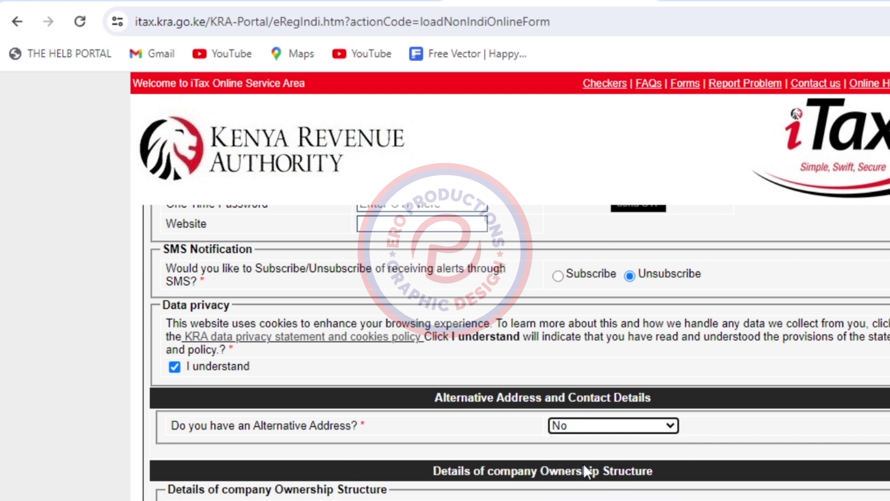
scroll(575, 450, "down", 2)
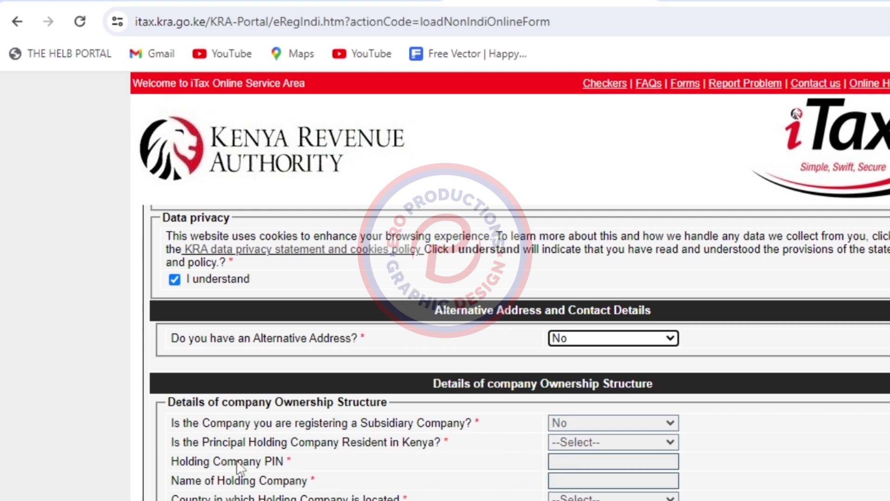
- Answer No to subsidiary company and to declaring a bank account for tax refunds
left_click(584, 463)
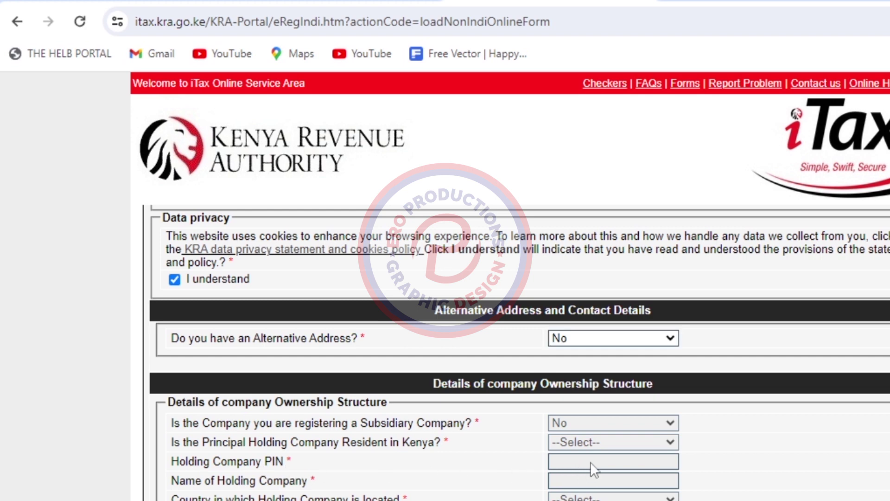
scroll(592, 463, "down", 3)
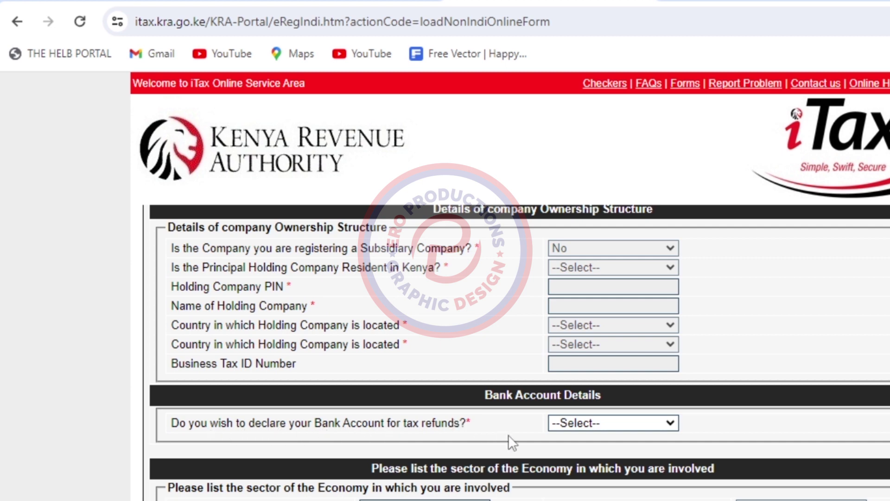
left_click(553, 426)
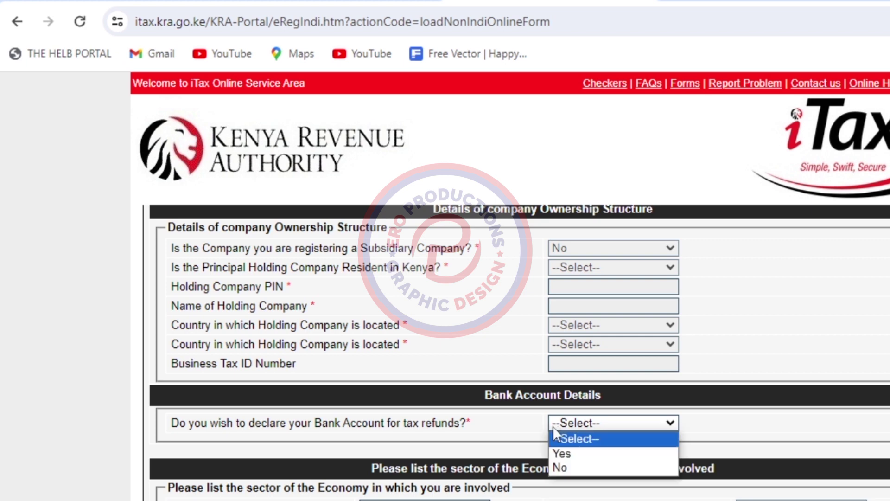
left_click(567, 469)
scroll(511, 458, "down", 3)
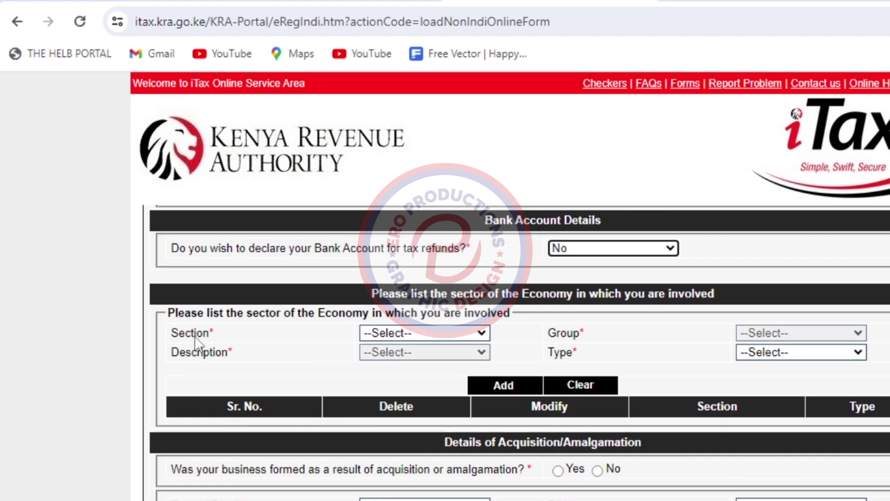
left_click(419, 333)
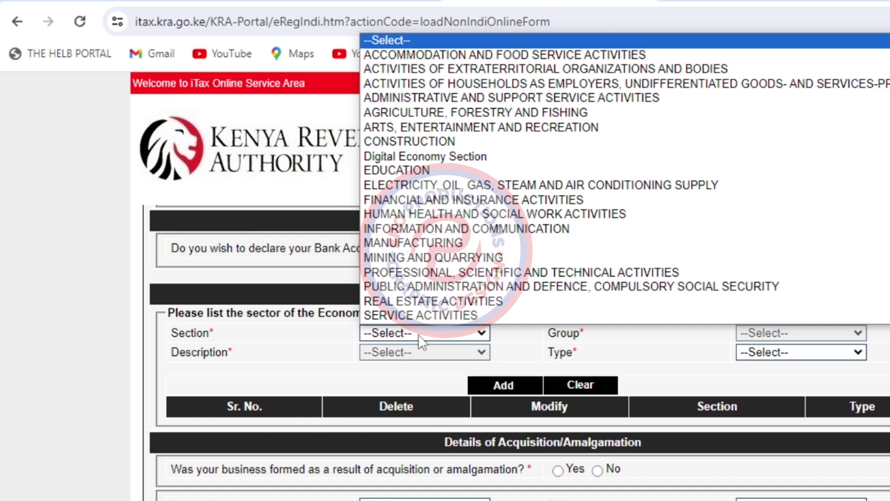
- Add AGRICULTURE, FORESTRY AND FISHING as a Primary row in the sector table
left_click(419, 334)
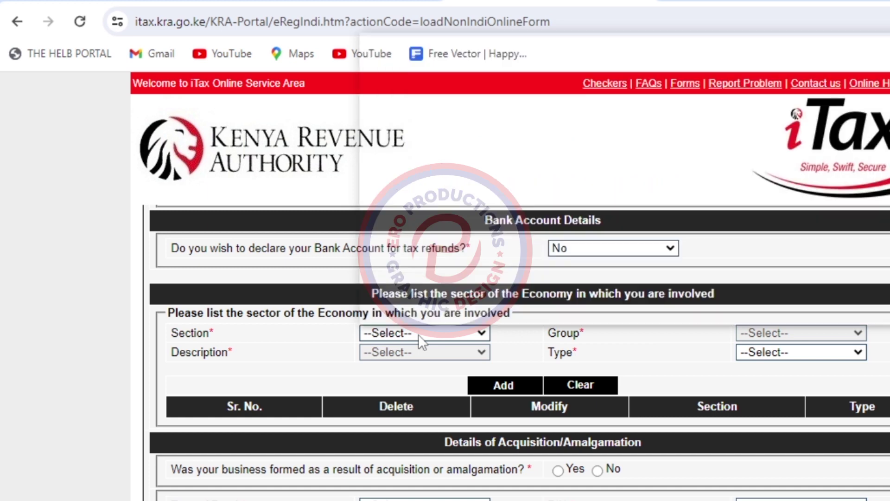
left_click(394, 334)
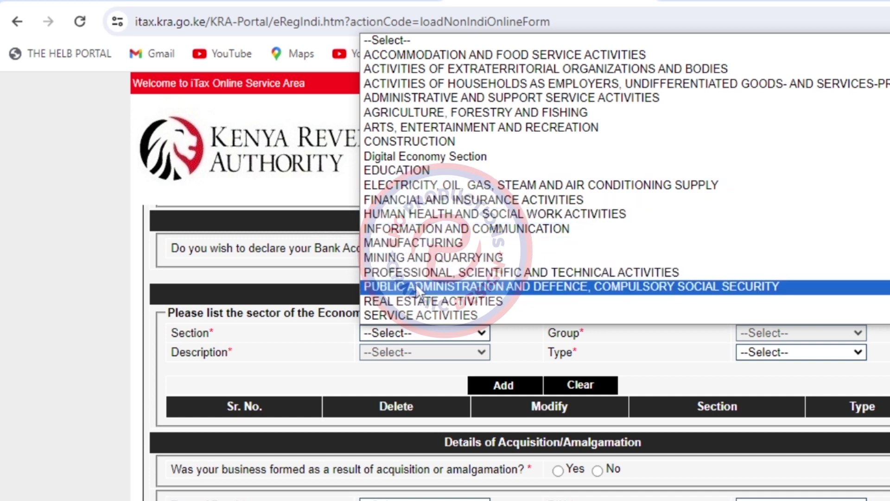
left_click(431, 116)
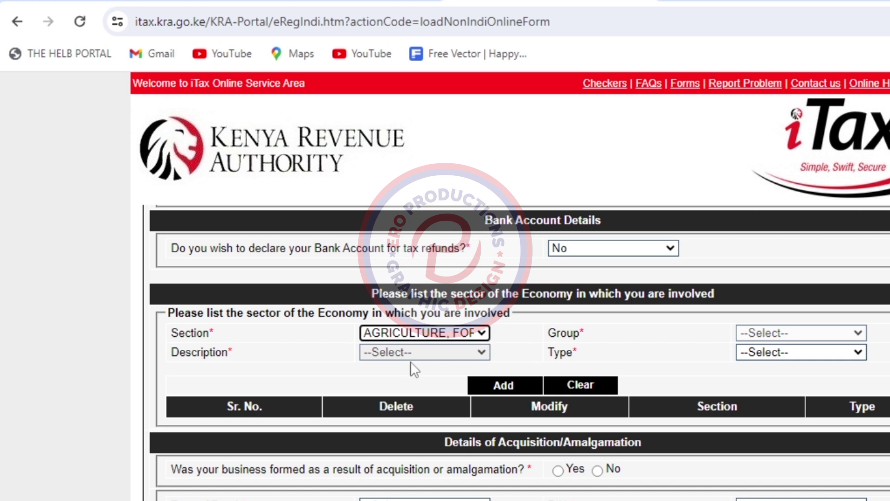
left_click(748, 353)
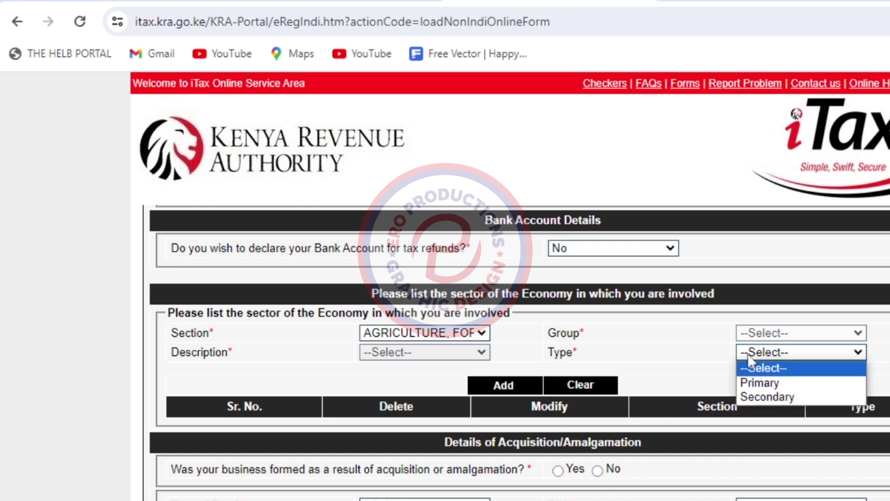
left_click(761, 383)
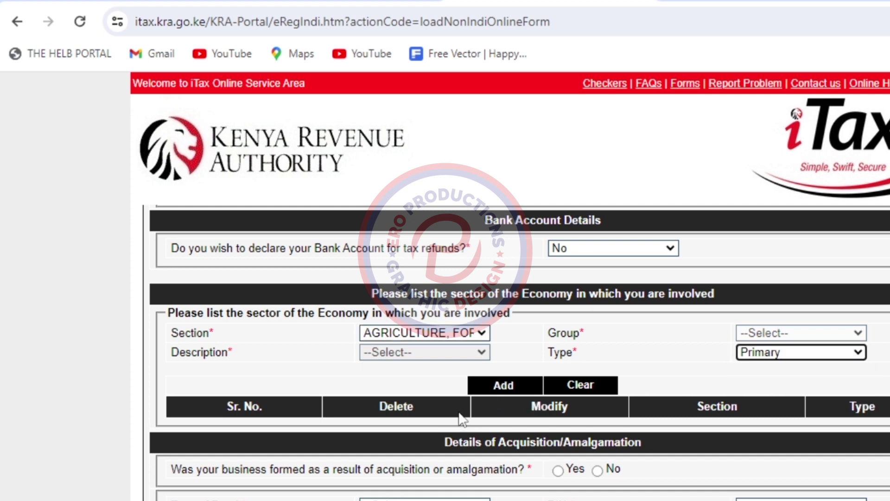
scroll(384, 414, "down", 1)
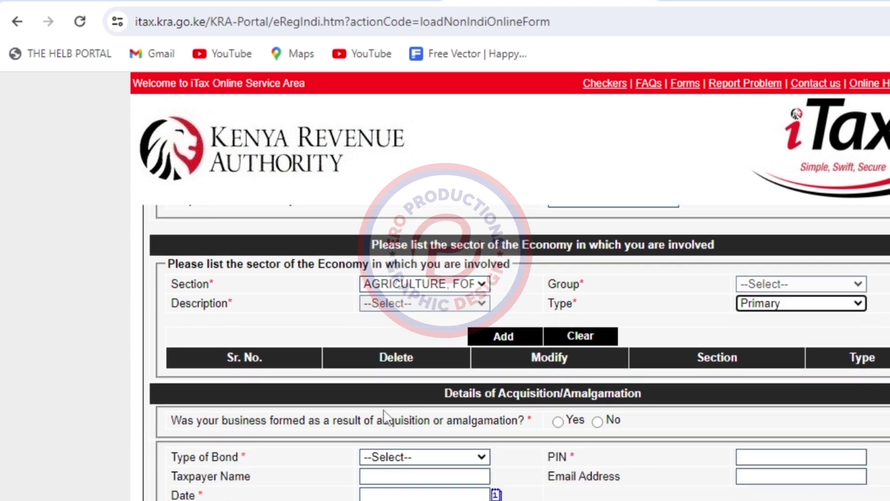
left_click(503, 335)
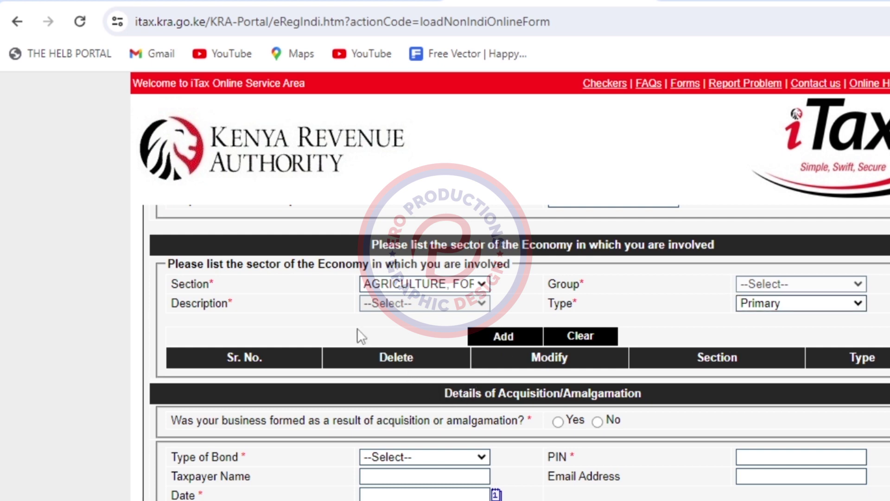
left_click(509, 346)
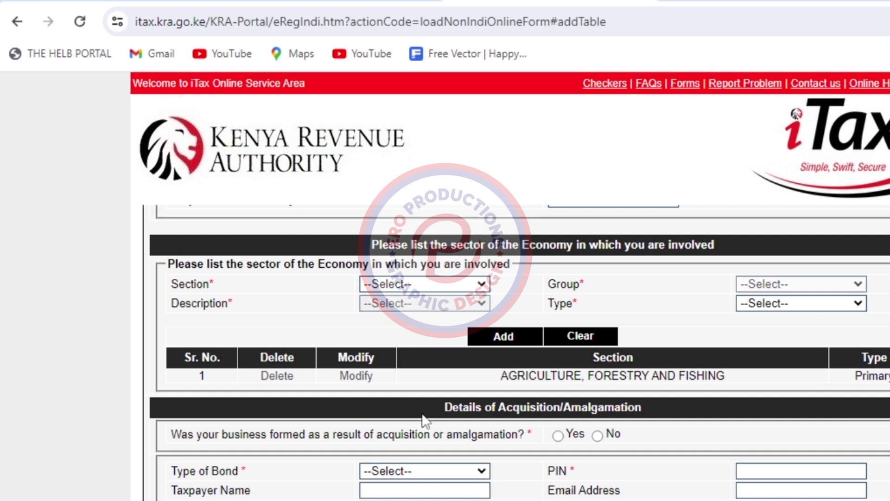
scroll(636, 410, "down", 1)
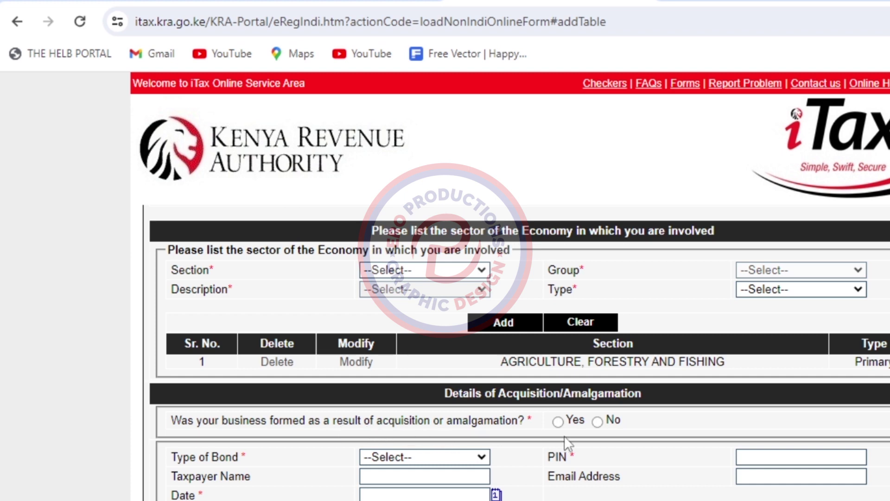
- Answer No to acquisition or amalgamation and attach Marafiki Group Documents.rar from Downloads
left_click(598, 421)
scroll(456, 441, "down", 5)
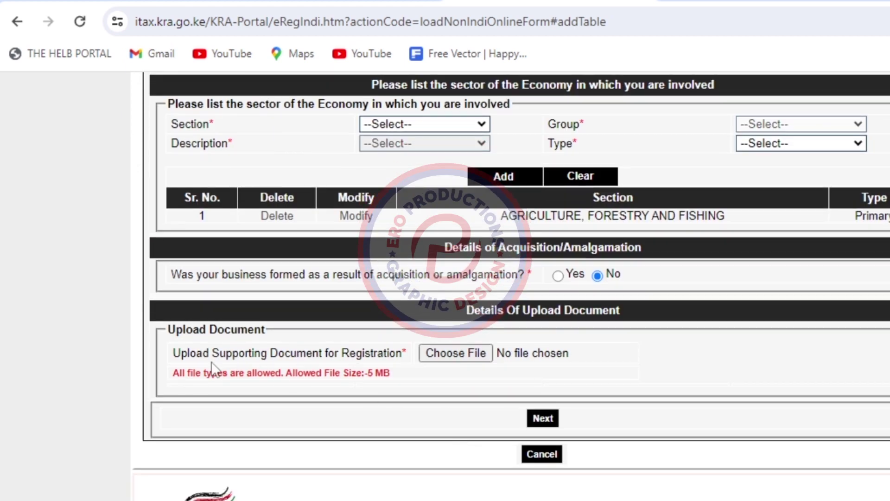
left_click(445, 356)
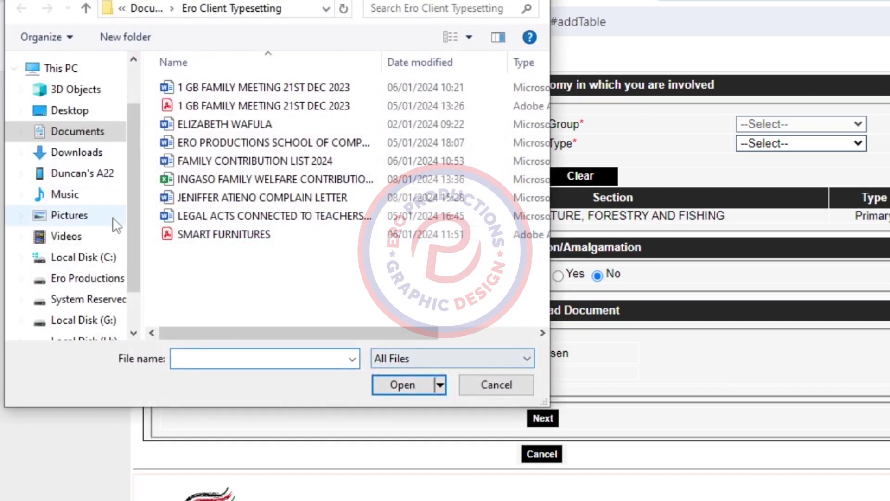
left_click(104, 155)
left_click(216, 144)
left_click(407, 385)
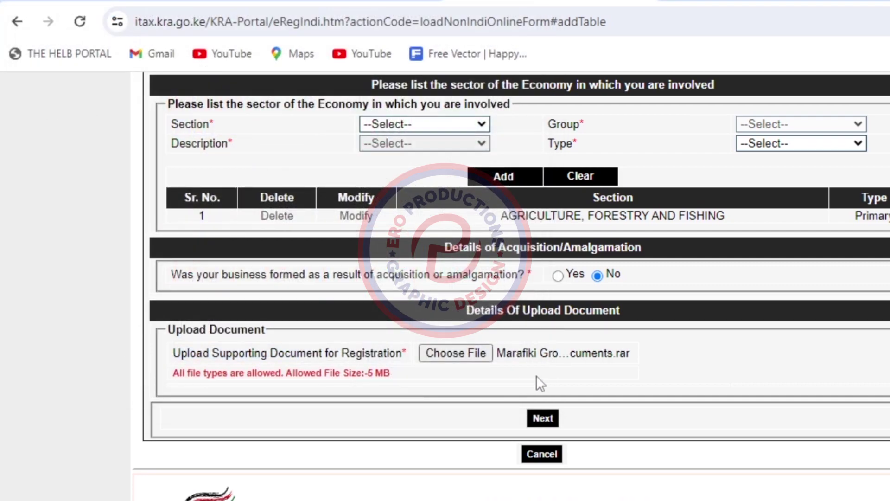
scroll(539, 390, "down", 1)
- Go to Section B and tick Income Tax Company, registered 18/08/2009
left_click(542, 411)
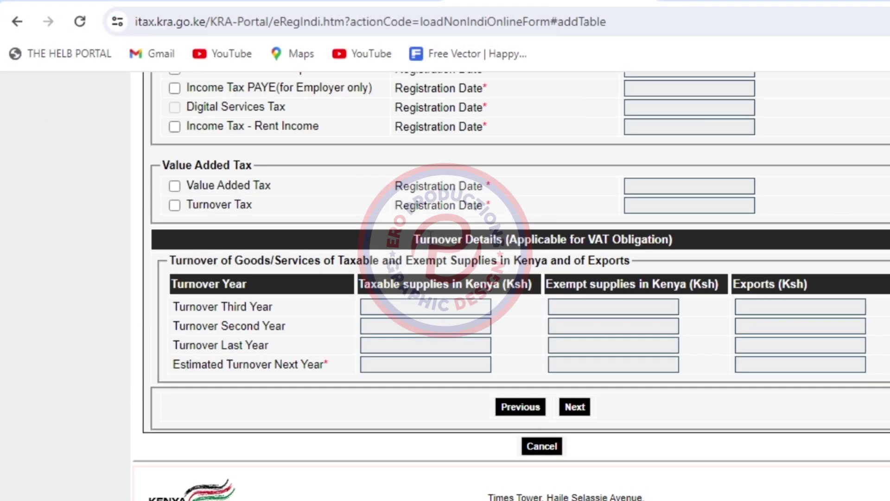
scroll(375, 202, "up", 1)
scroll(370, 111, "up", 6)
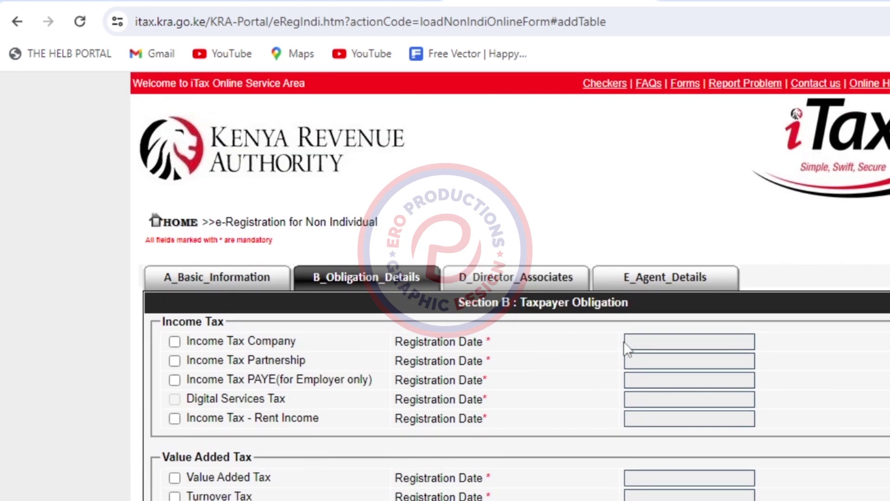
left_click(173, 343)
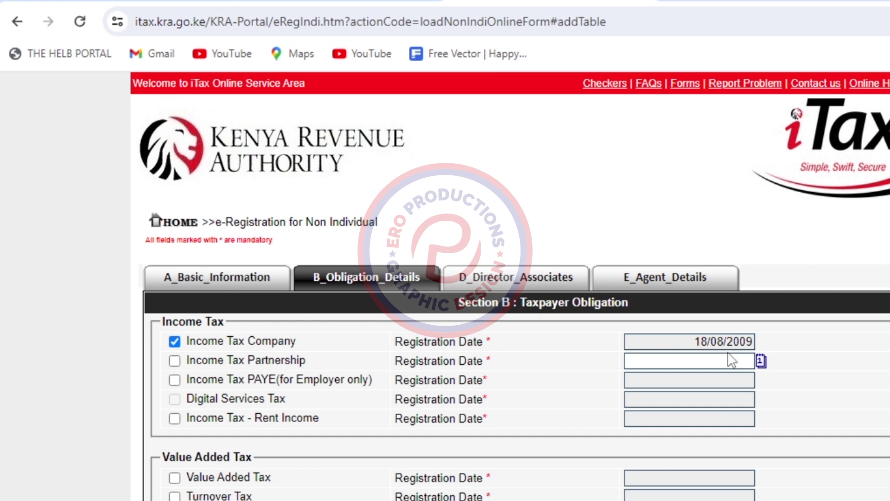
scroll(555, 378, "down", 1)
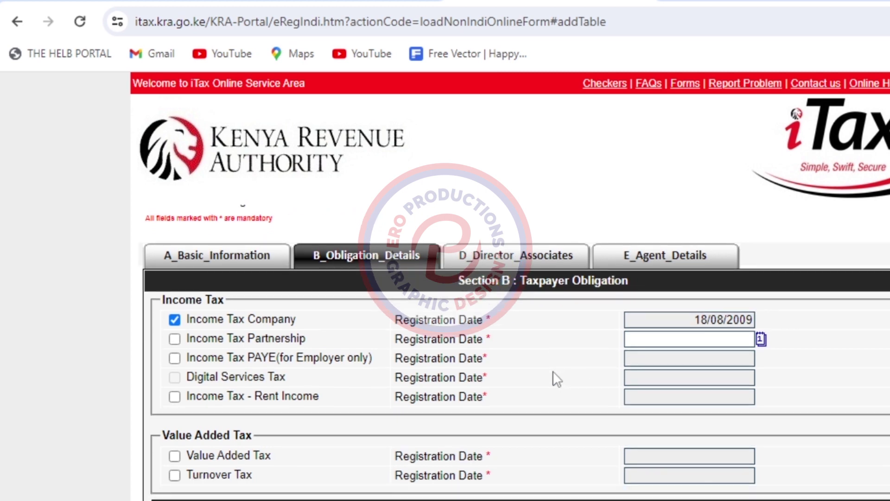
- Replace the Business Commencement Date with 08/01/2024 and go back to the obligation details
left_click(259, 265)
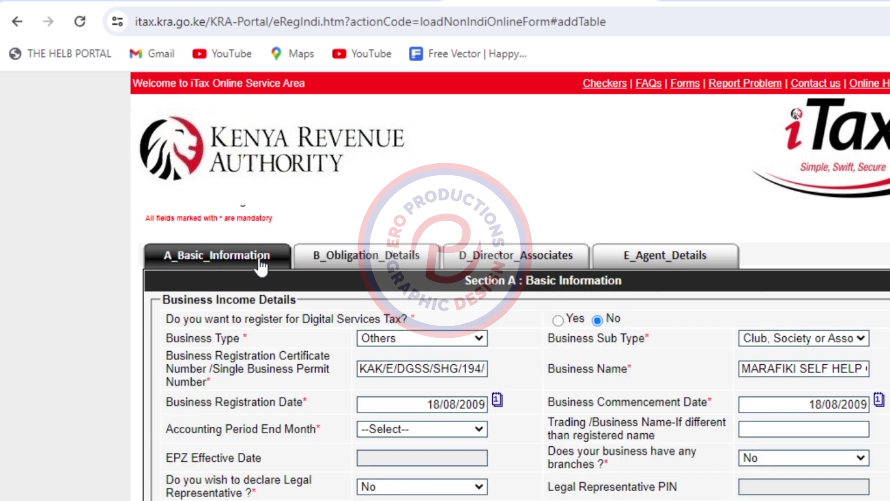
left_click(829, 407)
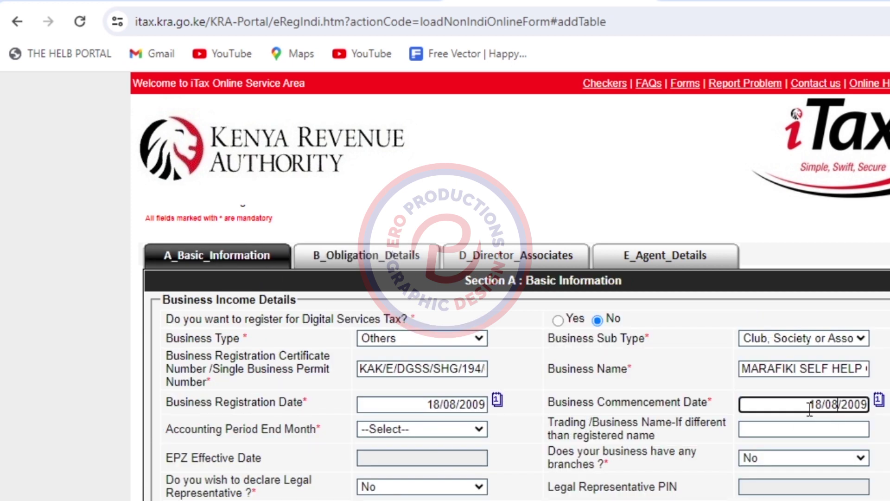
left_click_drag(810, 405, 872, 406)
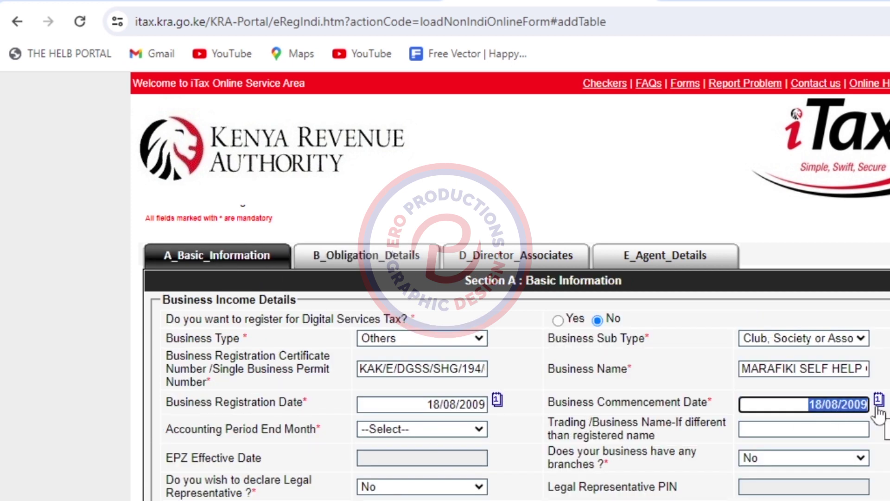
type("08/0")
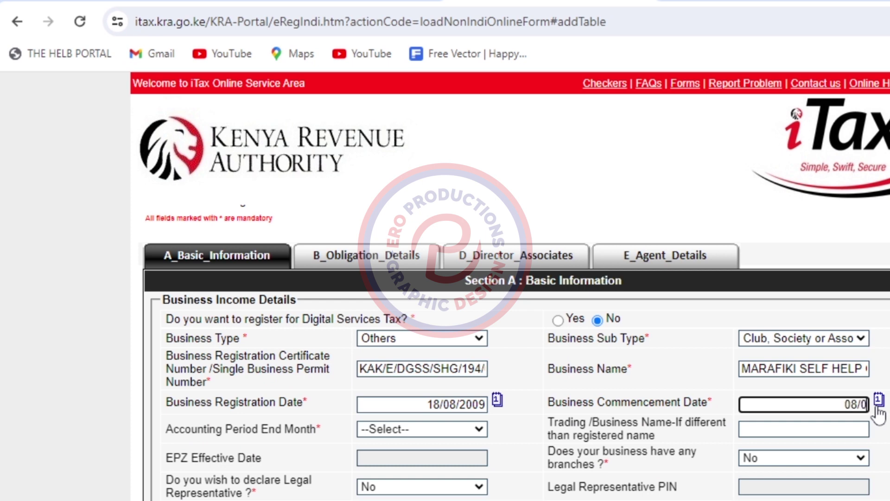
type("1/2024")
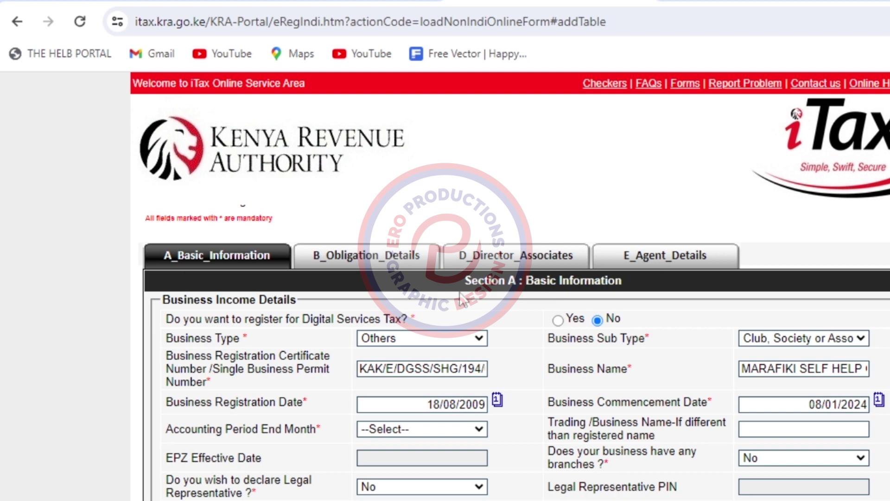
left_click(378, 271)
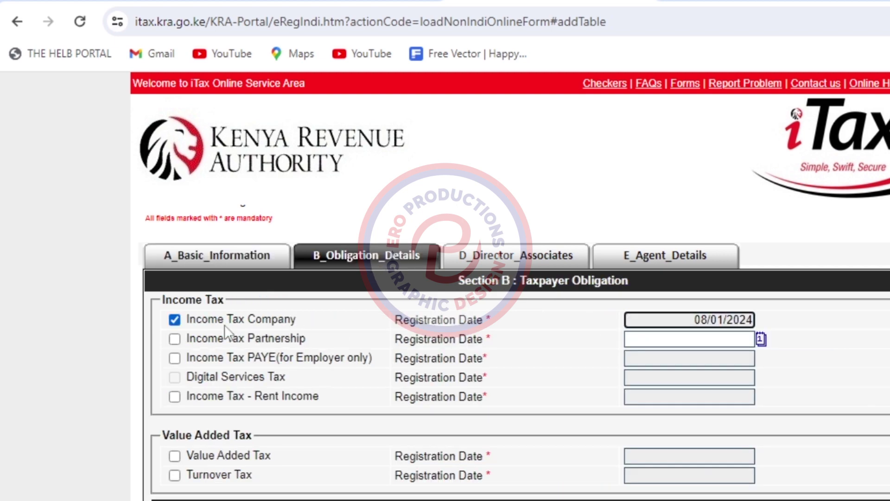
- Go back through Basic Information to the tax obligations section
left_click(191, 257)
scroll(517, 389, "down", 5)
scroll(536, 408, "down", 6)
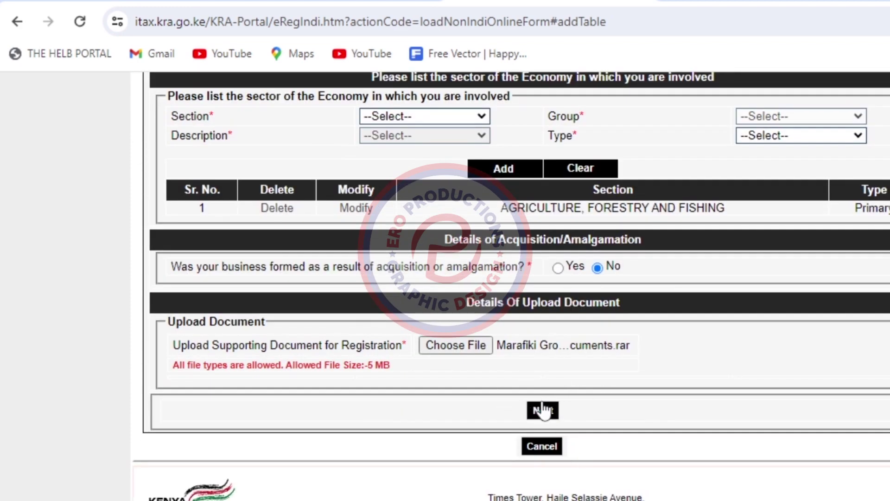
left_click(544, 410)
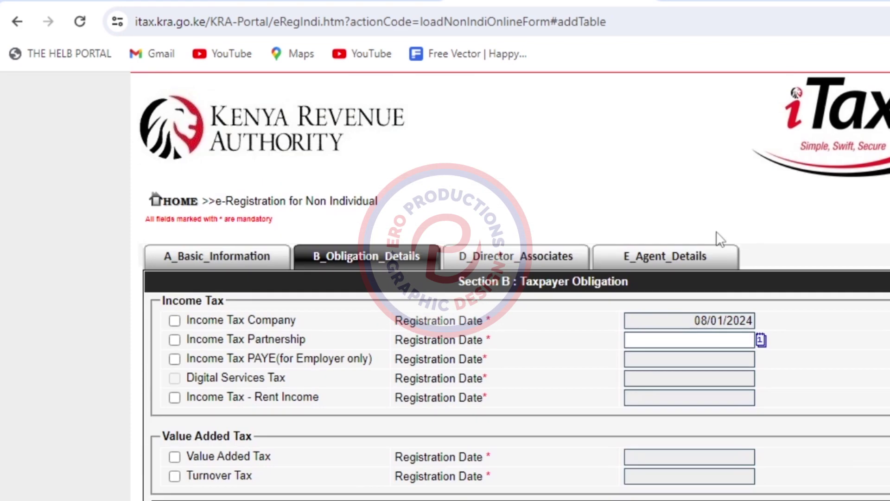
- Retype the Income Tax Company registration date as 08/01/2024 and continue to directors and associates
left_click(705, 343)
left_click_drag(687, 343, 767, 346)
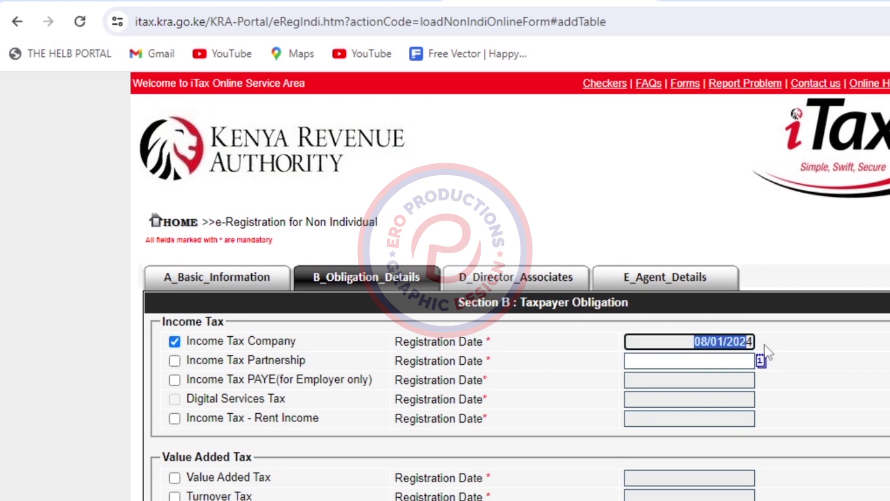
key("BackSpace")
type("08/01/2024")
left_click(795, 344)
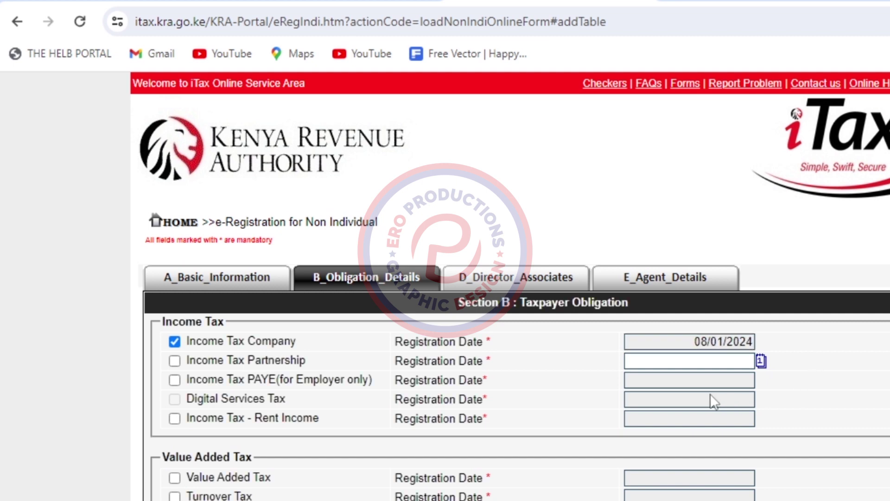
scroll(711, 394, "down", 2)
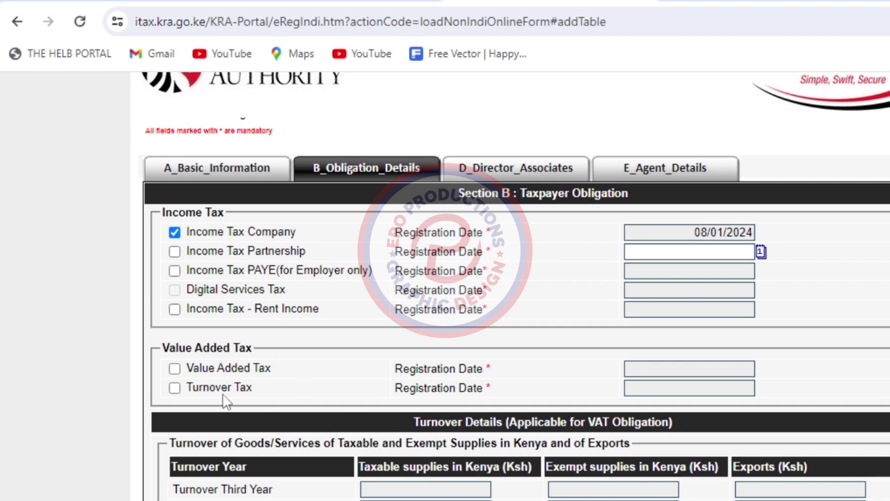
scroll(336, 404, "down", 2)
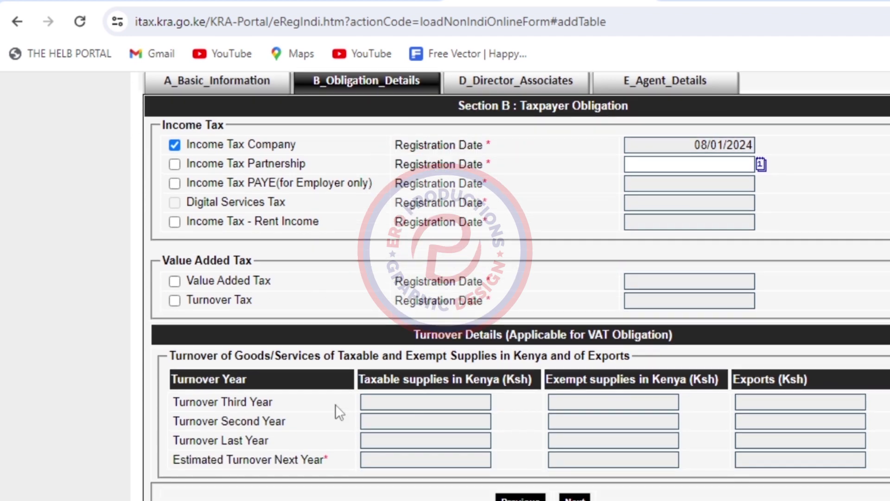
scroll(335, 404, "down", 2)
left_click(570, 420)
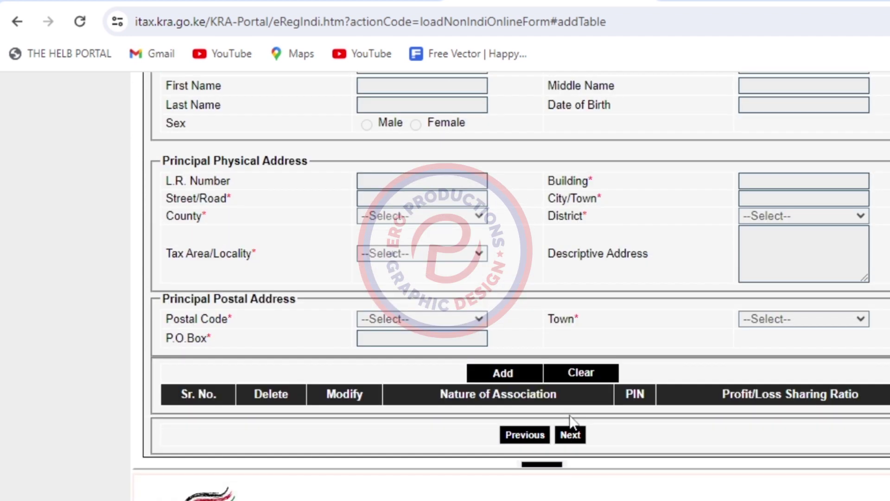
- Fill in the first associate: nature of association Other, role CHAIRPERSON, and the associate's PIN
scroll(572, 419, "up", 1)
scroll(622, 354, "up", 5)
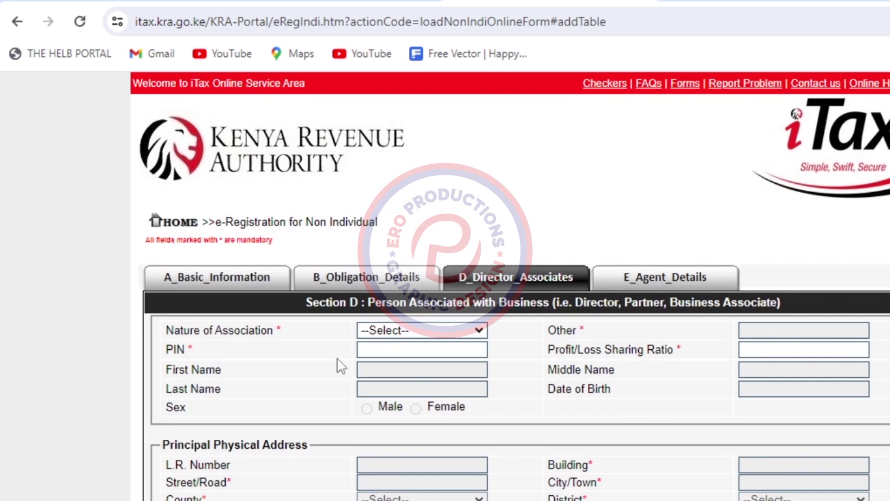
left_click(405, 333)
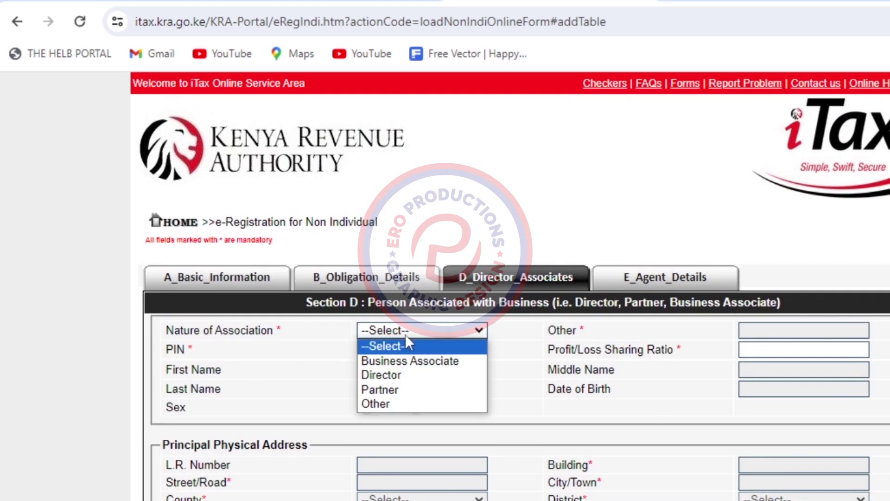
left_click(376, 403)
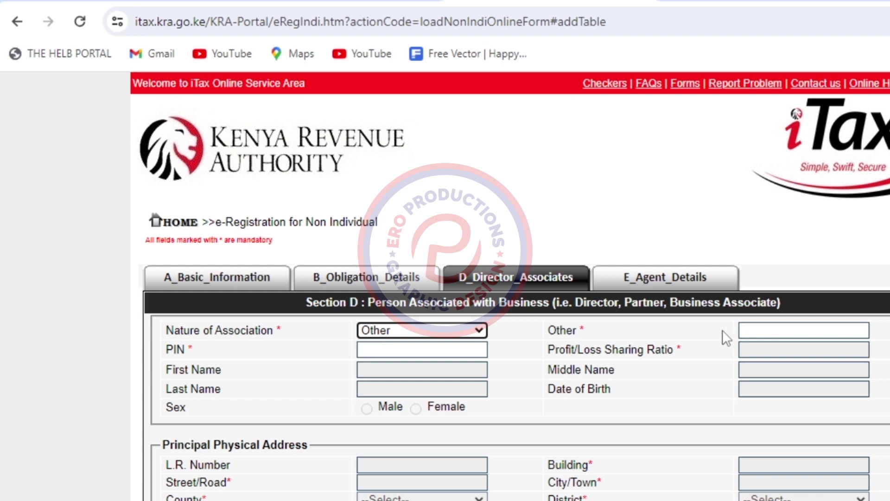
left_click(775, 330)
type("CHAIRLADY")
key("BackSpace")
key("BackSpace")
key("BackSpace")
key("BackSpace")
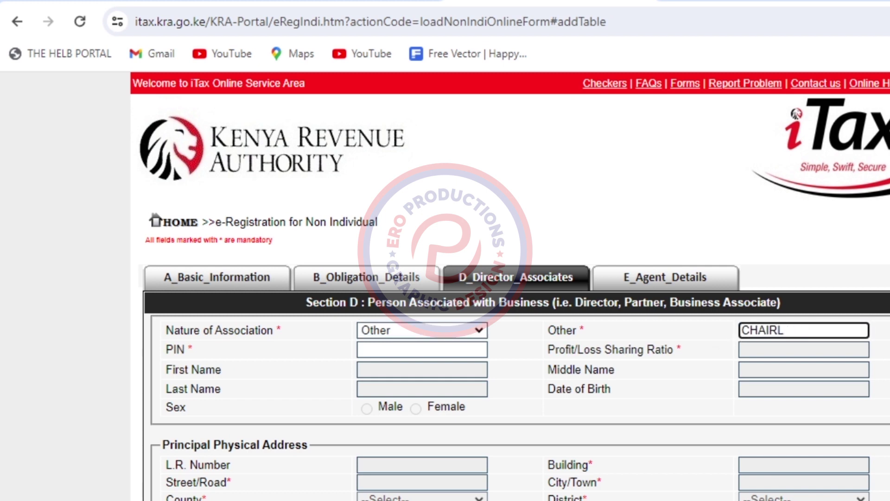
type("PERSON")
left_click(467, 347)
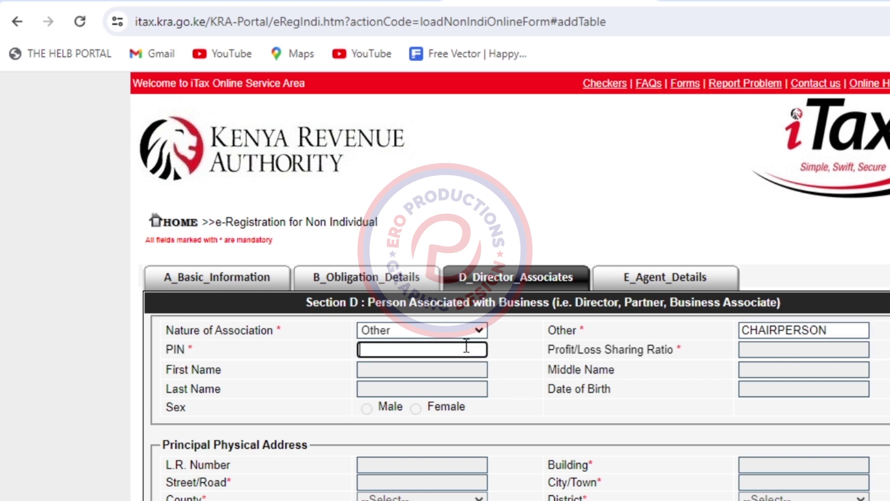
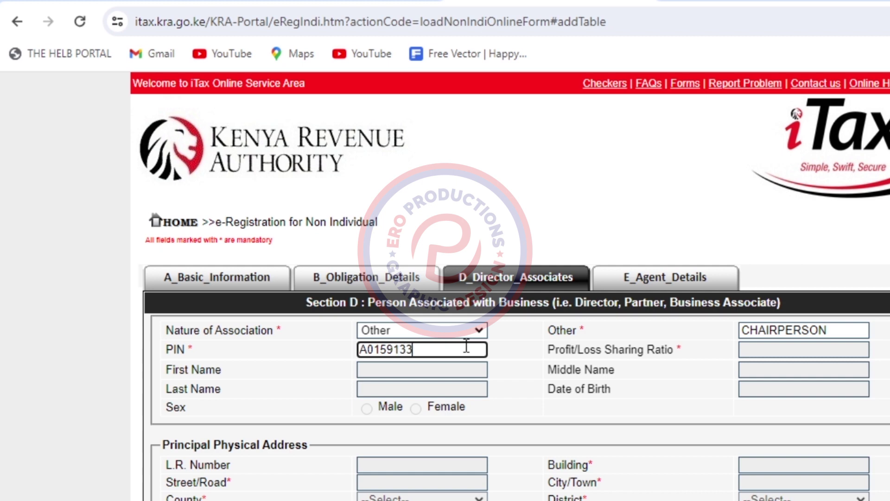
- Dismiss the server-issue alert and save the chairperson's row with Modify
left_click(707, 130)
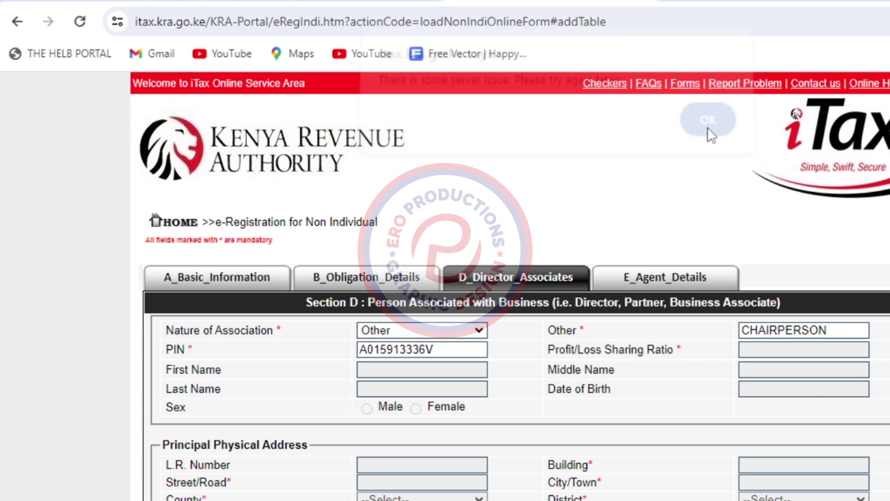
scroll(384, 394, "up", 7)
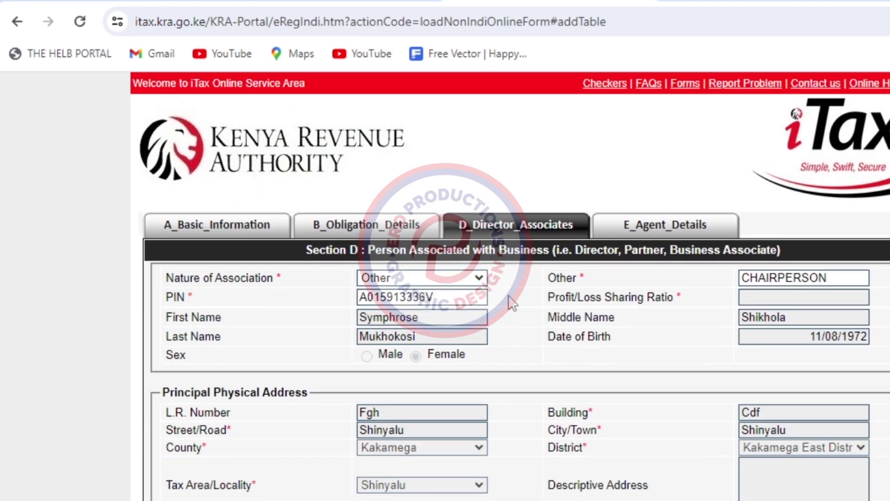
scroll(509, 300, "down", 7)
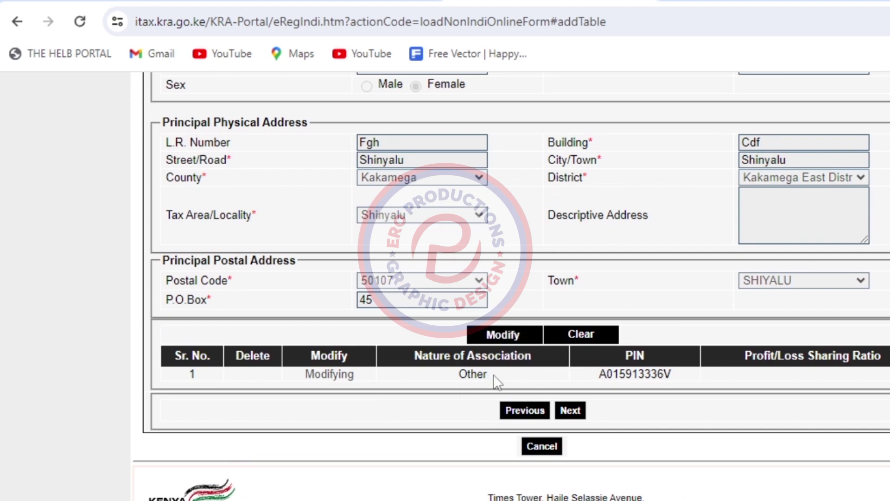
left_click(506, 336)
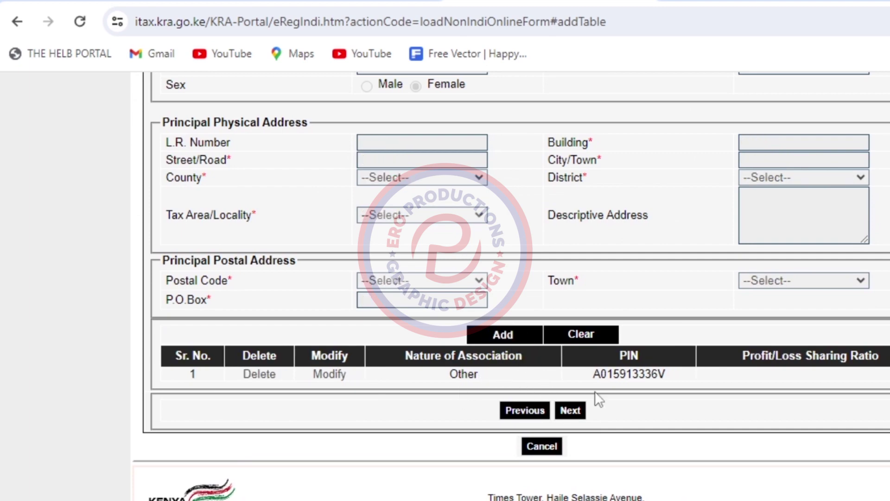
scroll(596, 394, "up", 1)
scroll(594, 391, "up", 5)
- Add an associate with nature Other, role SECRETARY, and the secretary's PIN to the table
left_click(466, 330)
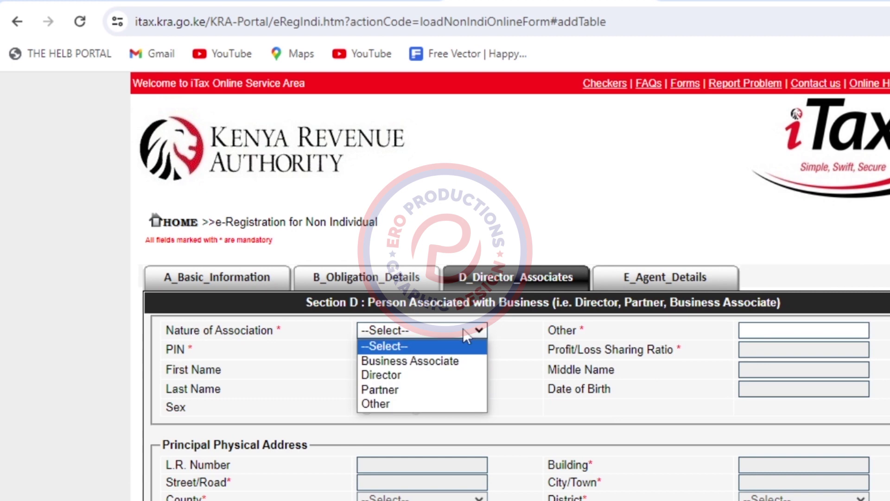
left_click(398, 404)
left_click(780, 328)
type("SECRETARY")
left_click(397, 351)
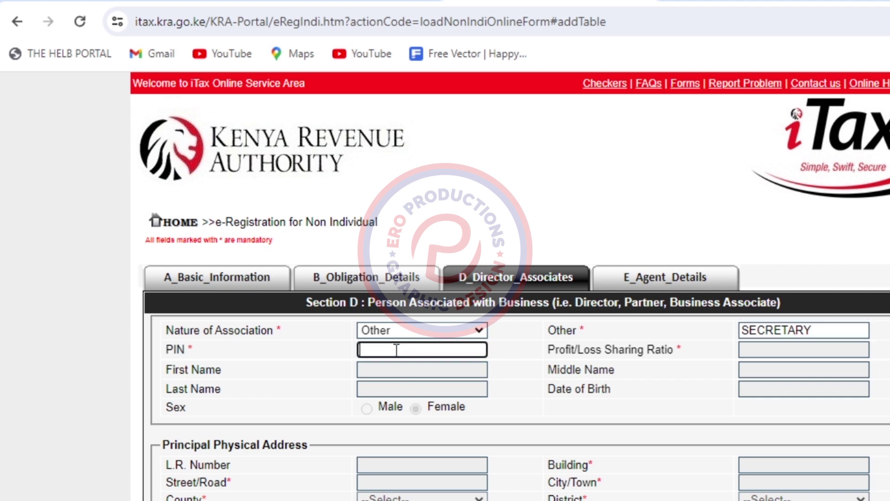
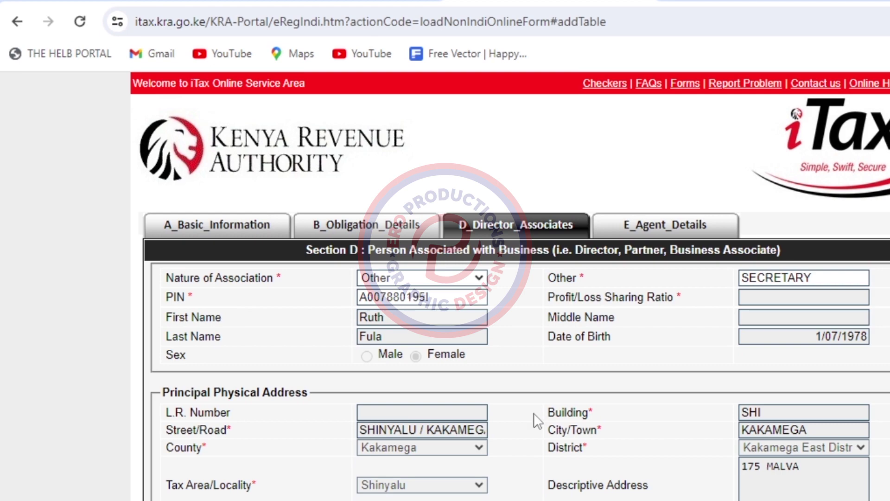
scroll(534, 413, "down", 5)
left_click(510, 343)
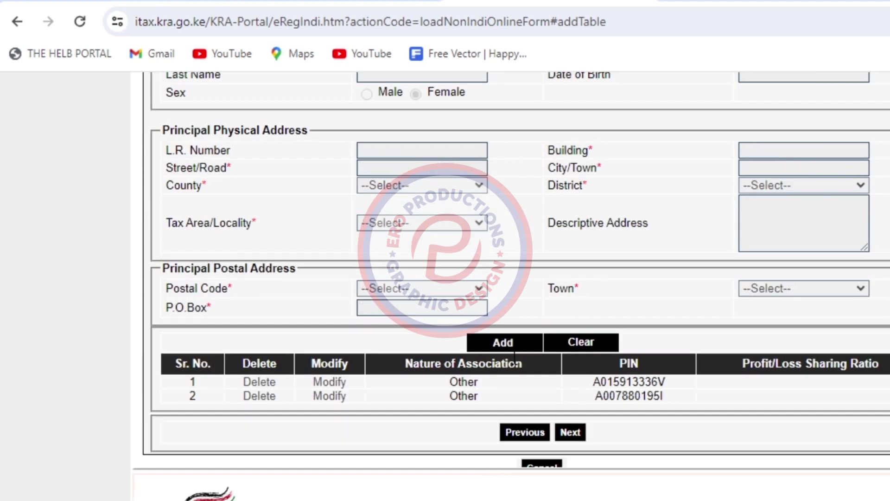
scroll(421, 214, "up", 5)
- Add an associate with nature Other, role TREASURER, and the treasurer's PIN to the table
left_click(388, 330)
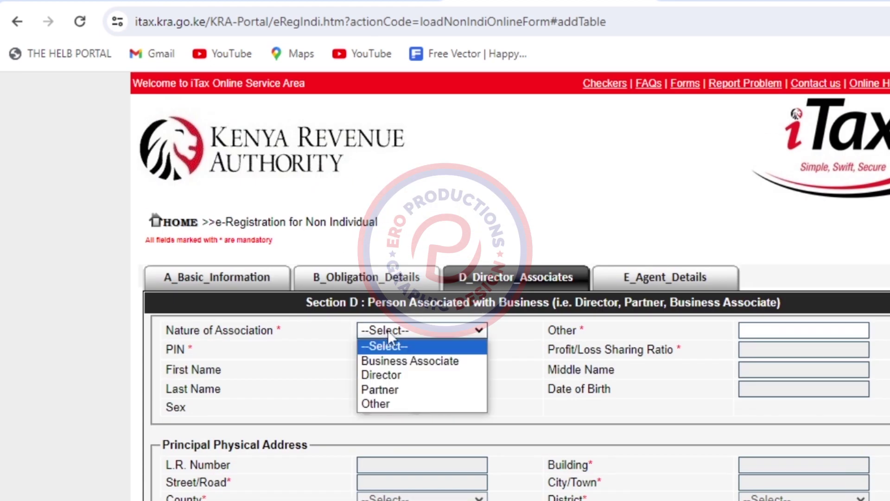
left_click(396, 403)
left_click(766, 330)
type("TREASURER")
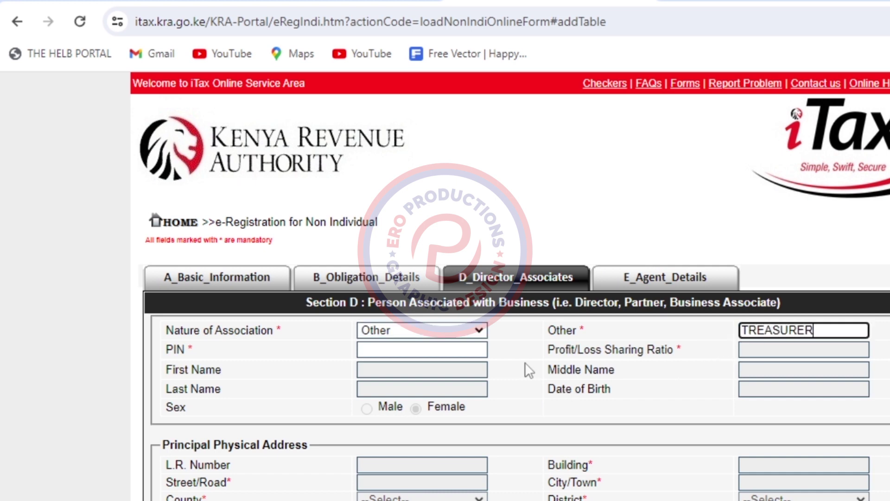
left_click(391, 349)
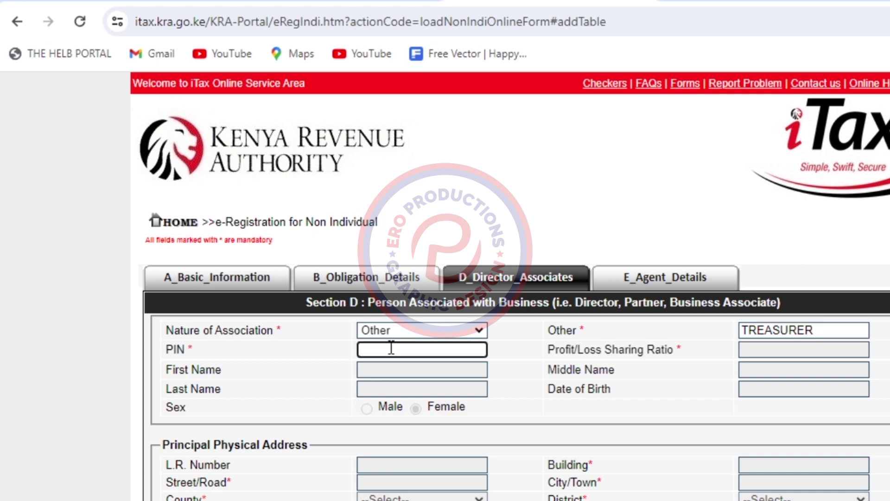
left_click(519, 396)
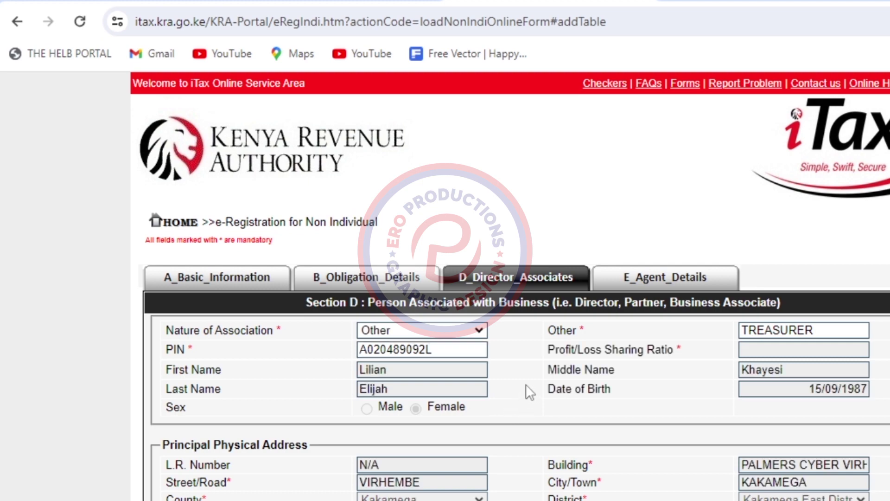
scroll(526, 384, "down", 5)
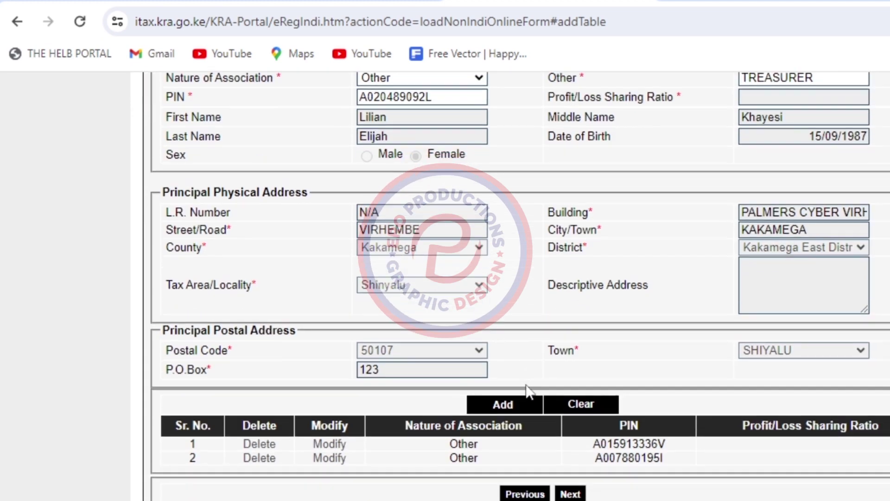
scroll(528, 391, "down", 2)
left_click(513, 341)
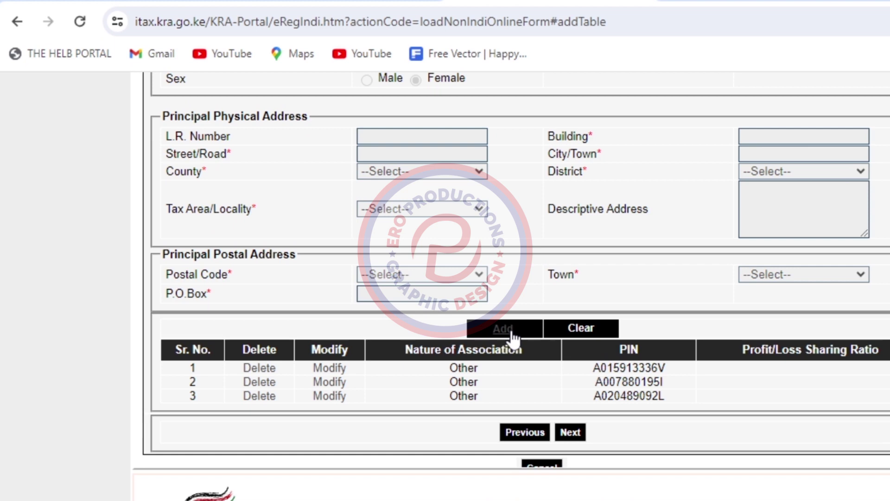
scroll(640, 419, "up", 2)
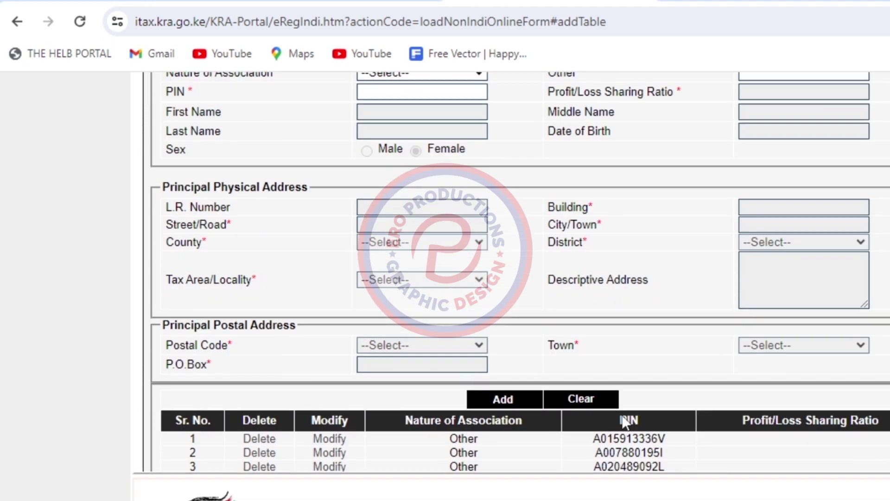
scroll(626, 422, "down", 2)
- Move to the agent details section, answer the arithmetic check with 78, and submit
left_click(577, 412)
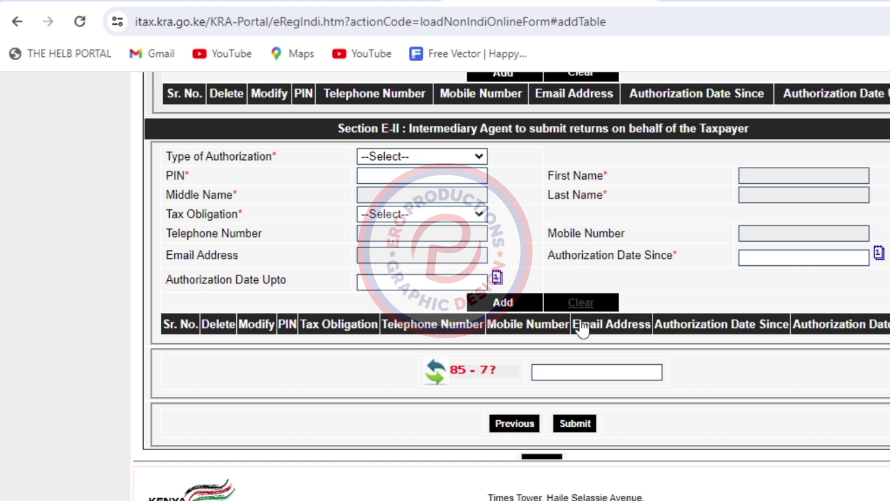
left_click(567, 369)
type("8")
key("BackSpace")
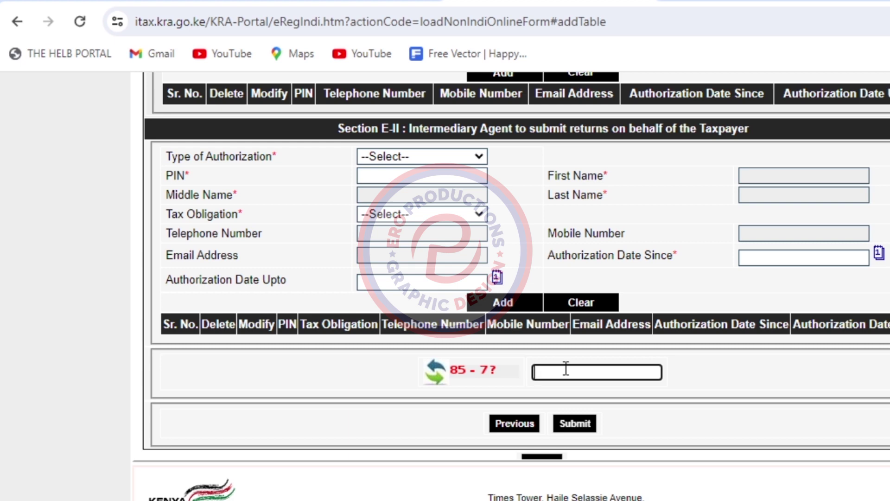
type("78")
left_click(730, 374)
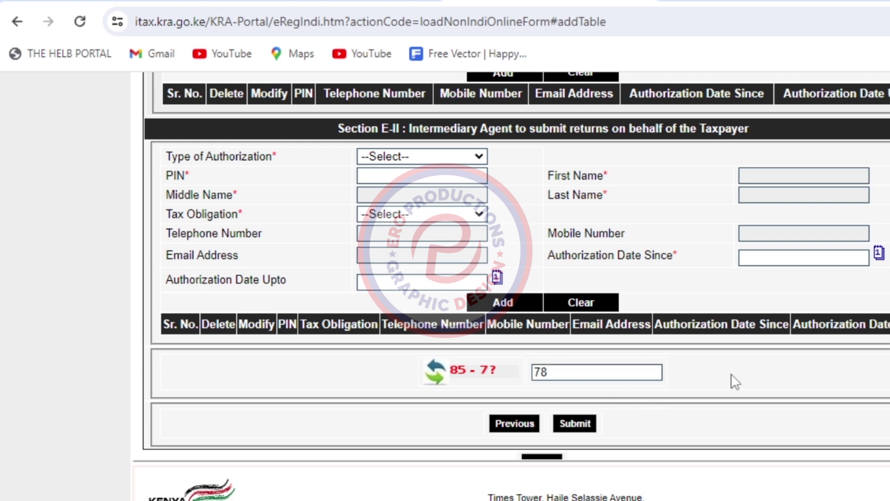
left_click(585, 424)
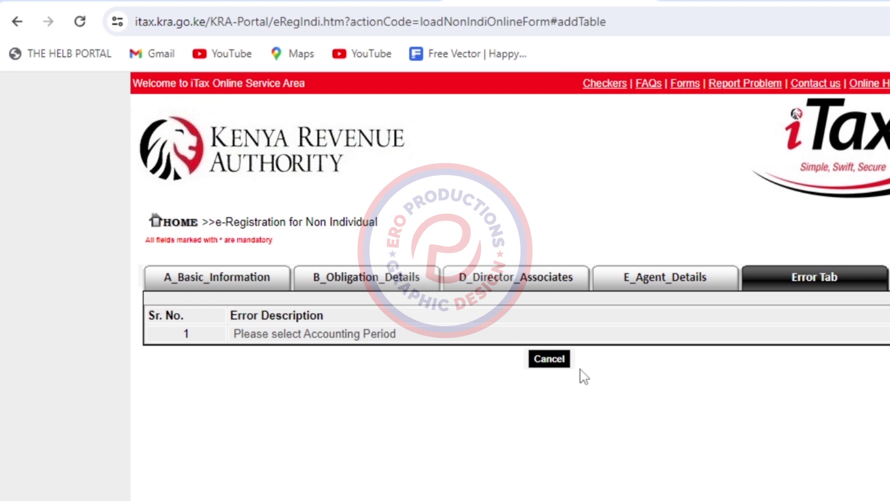
- Follow the error link and set Accounting Period End Month to June
left_click(324, 338)
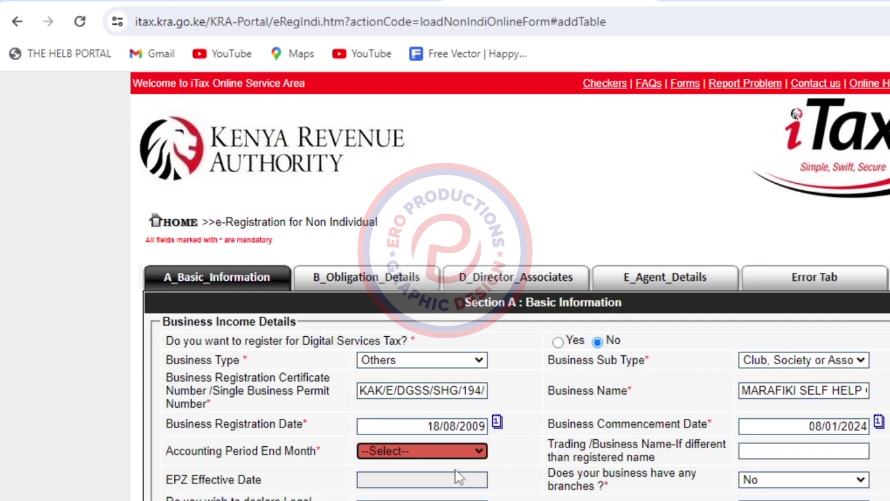
left_click(420, 448)
left_click(394, 346)
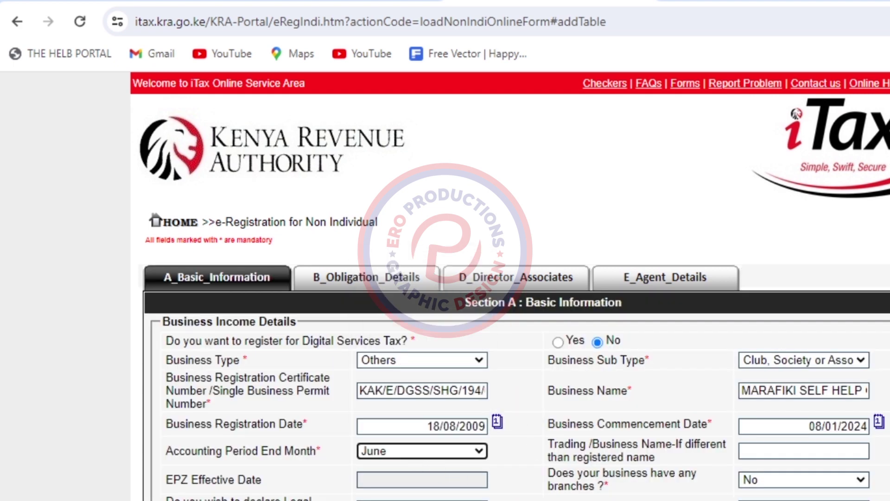
scroll(521, 499, "down", 2)
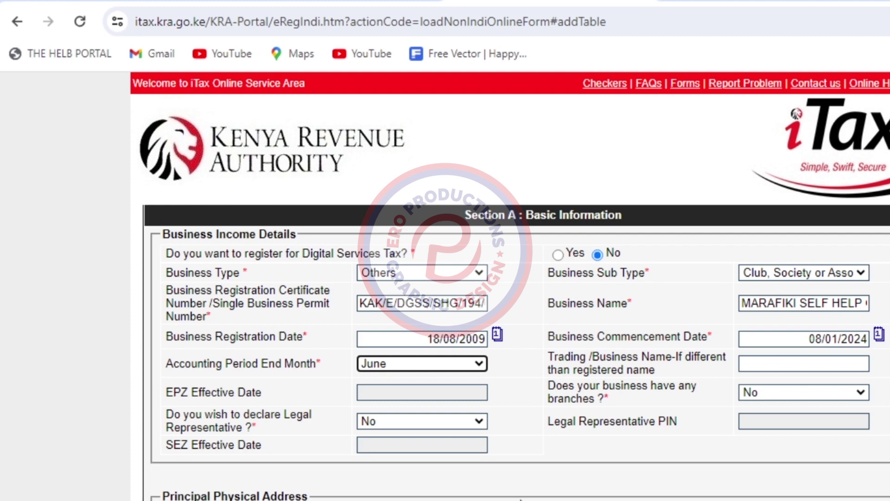
- Scroll through the basic information section and advance to the tax obligations
scroll(521, 499, "down", 4)
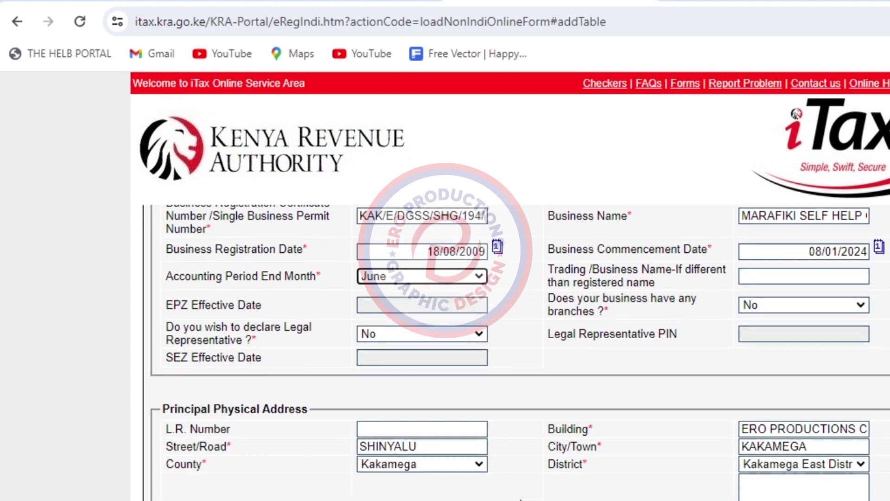
scroll(520, 499, "down", 4)
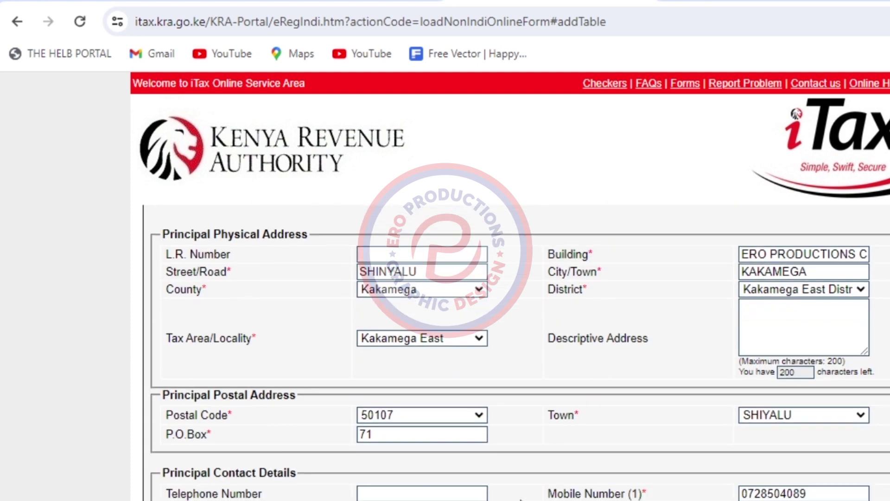
scroll(521, 499, "down", 2)
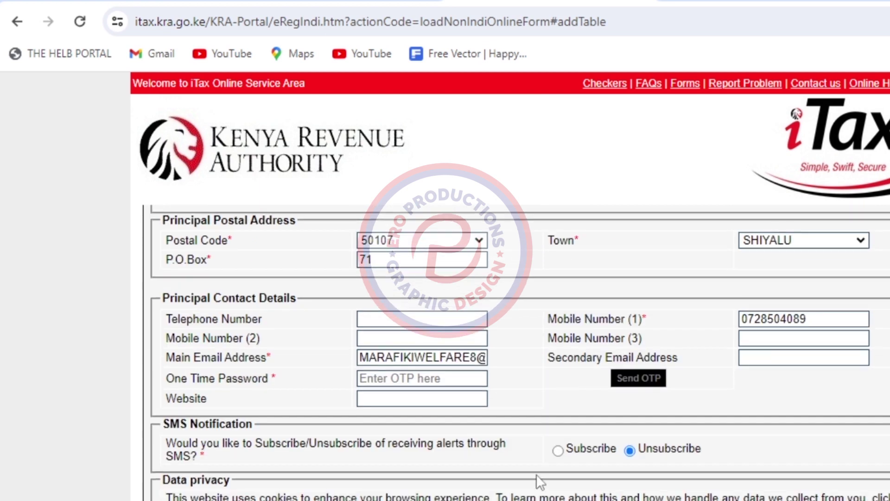
scroll(536, 476, "down", 5)
scroll(538, 482, "down", 8)
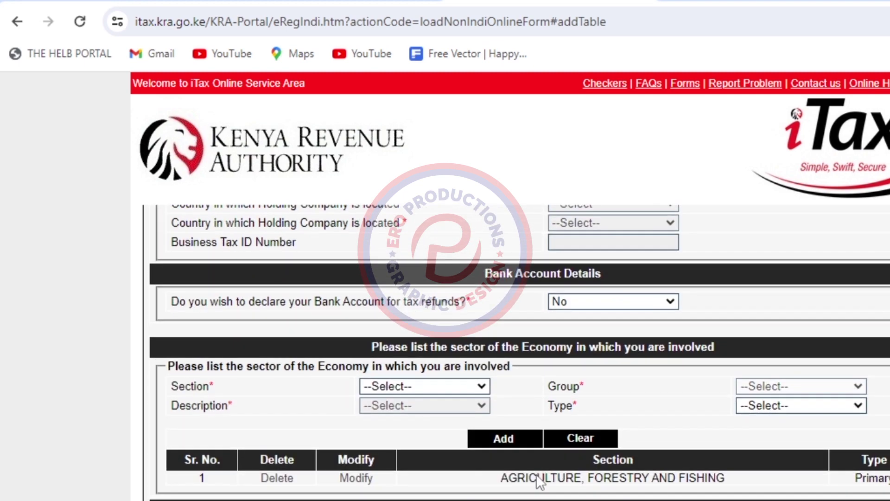
scroll(540, 482, "down", 2)
scroll(612, 468, "down", 4)
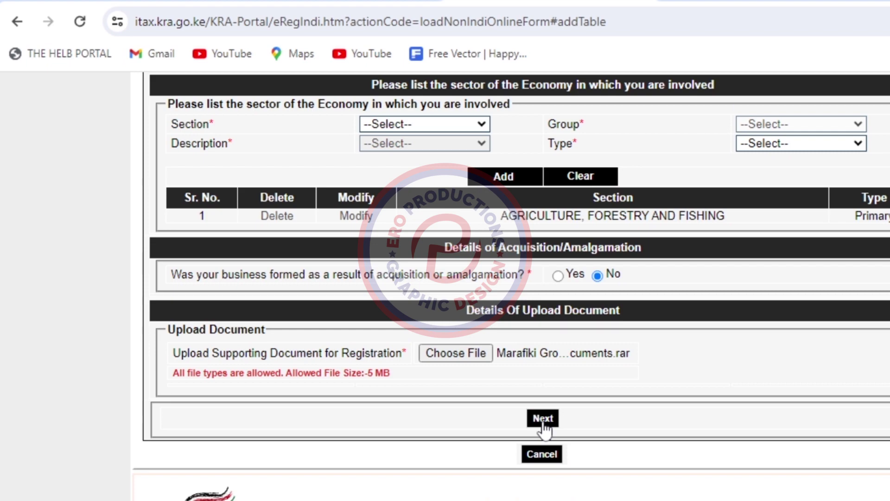
left_click(544, 419)
- Pass through the associates section, three associates listed, to the agent details page
scroll(633, 419, "up", 1)
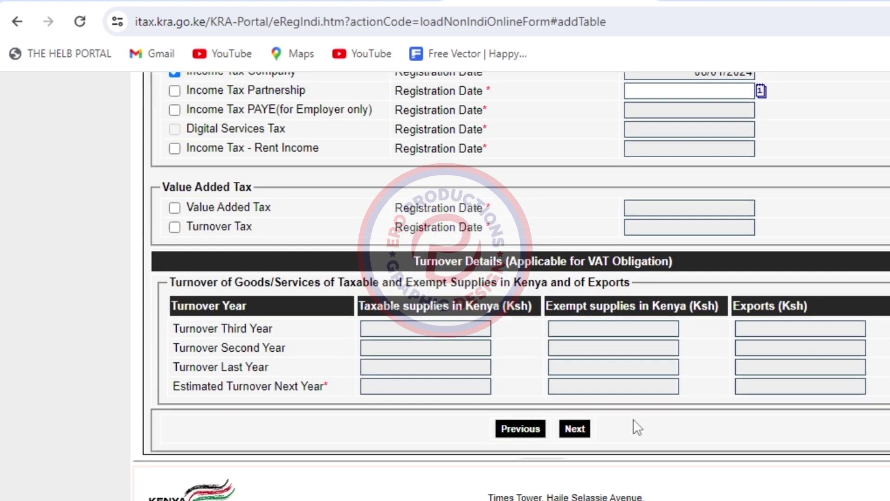
scroll(787, 255, "up", 6)
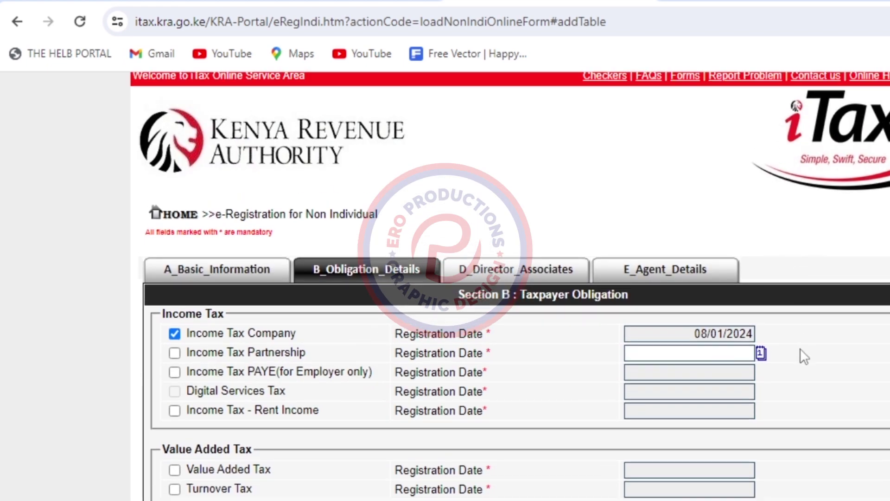
scroll(799, 351, "down", 6)
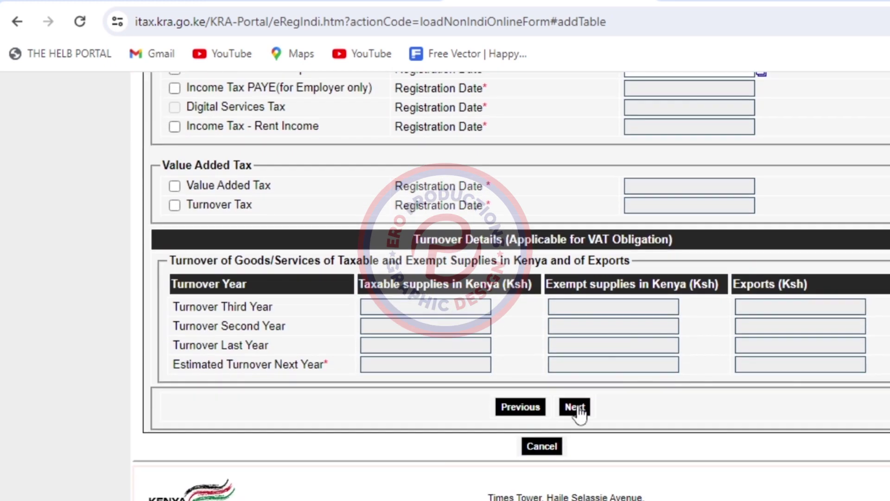
left_click(577, 409)
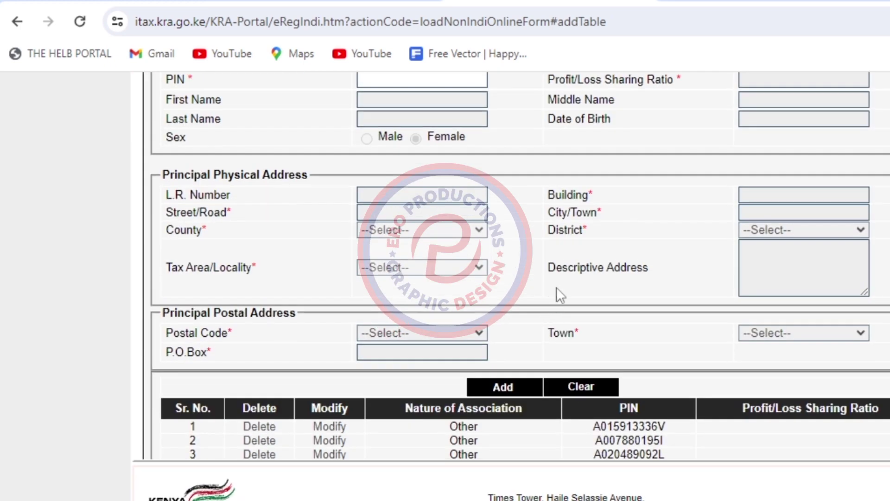
scroll(560, 295, "up", 4)
scroll(532, 275, "down", 2)
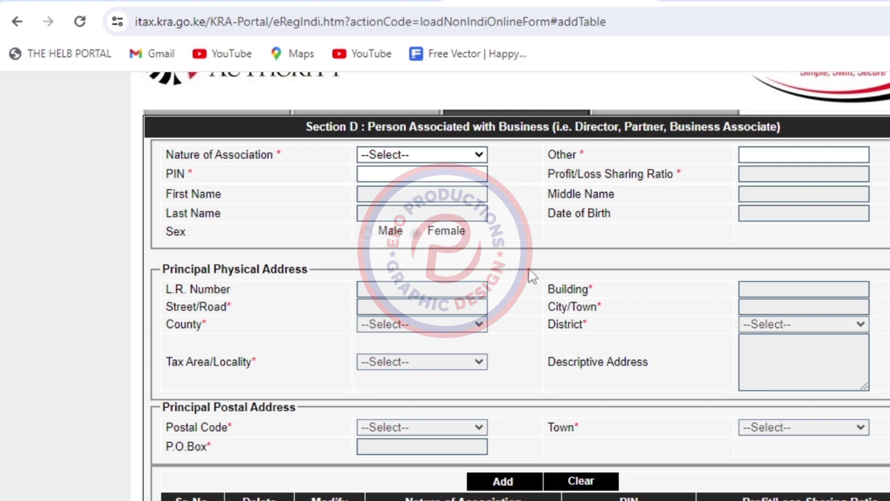
scroll(668, 499, "down", 4)
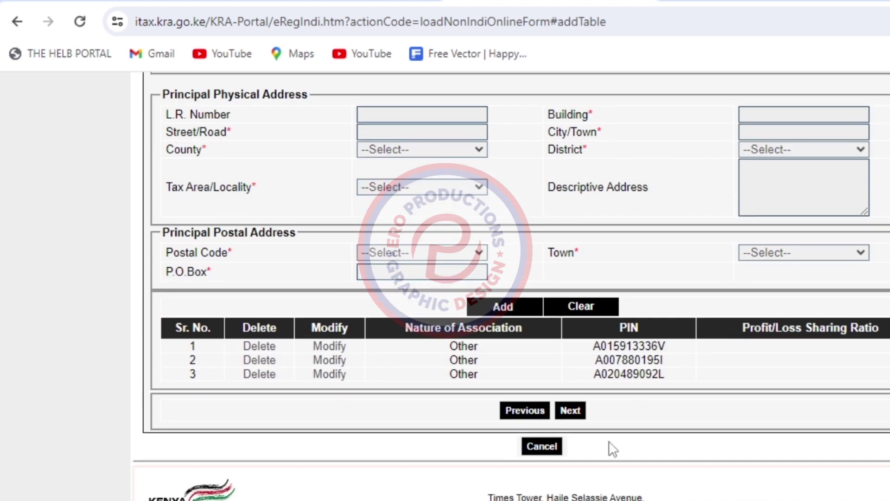
left_click(574, 412)
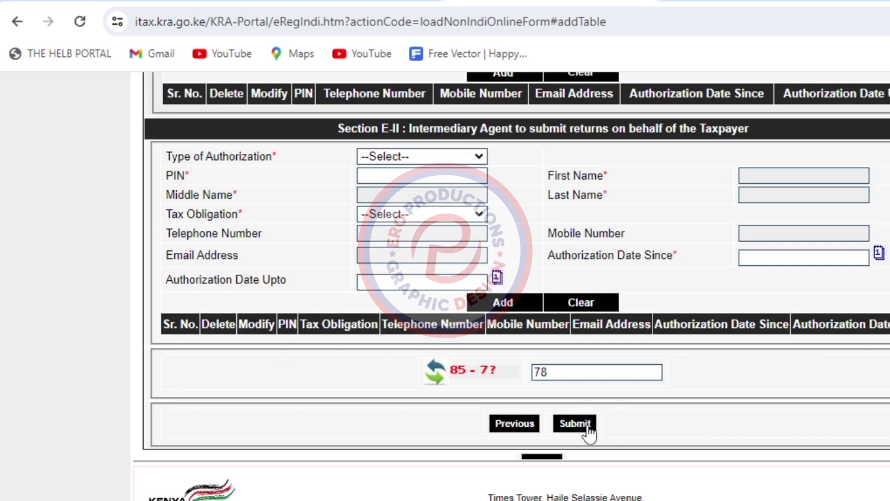
- Submit the form and dismiss the registered-email notice and the missing OTP warning
left_click(576, 425)
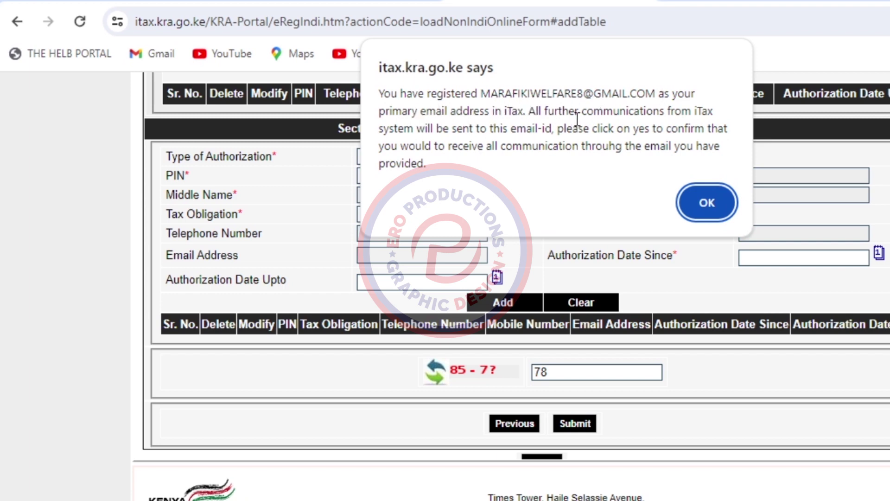
left_click(706, 202)
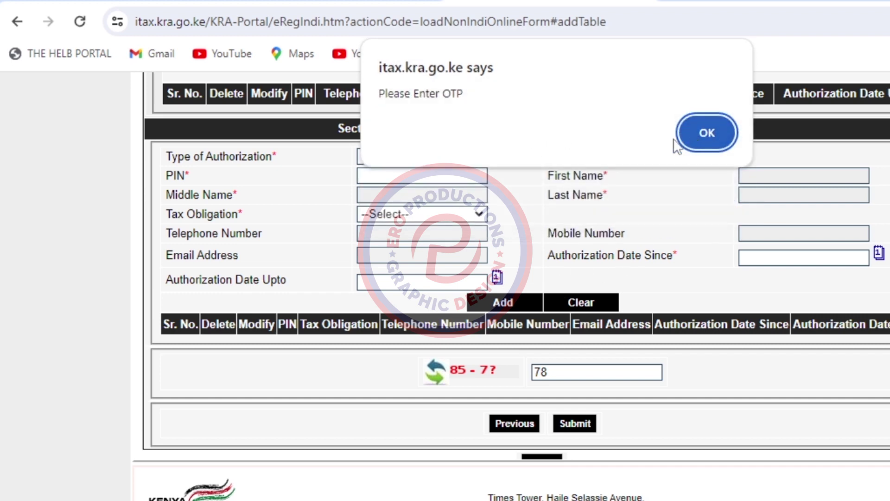
left_click(706, 133)
scroll(365, 324, "up", 2)
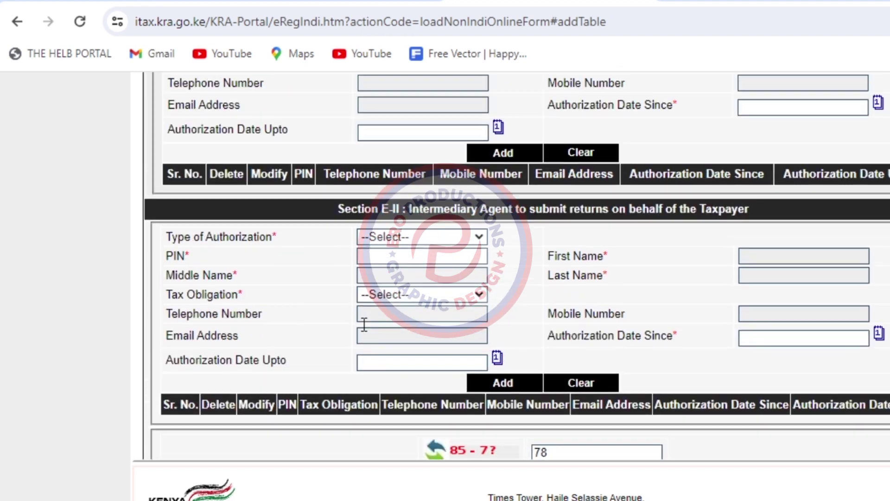
scroll(488, 280, "up", 5)
- Retype the organisation's main e-mail address in Basic Information and close the confirmation notice
left_click(391, 280)
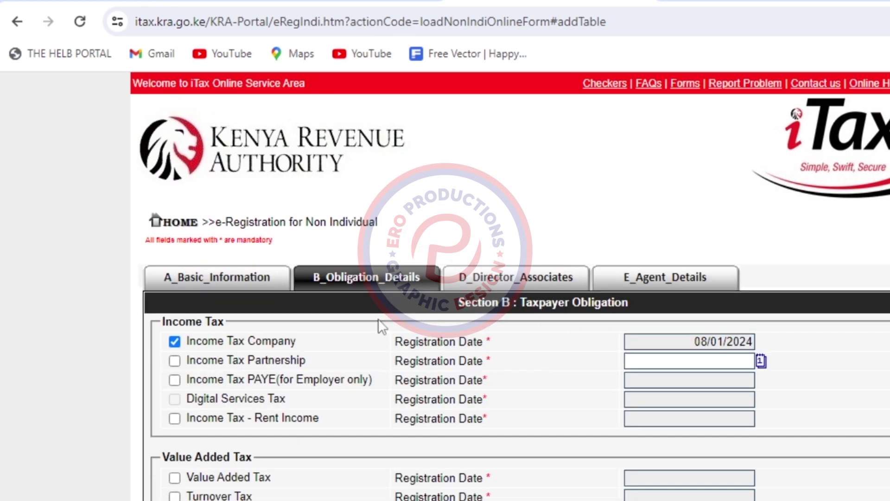
left_click(267, 278)
scroll(368, 312, "down", 5)
left_click_drag(361, 358, 522, 368)
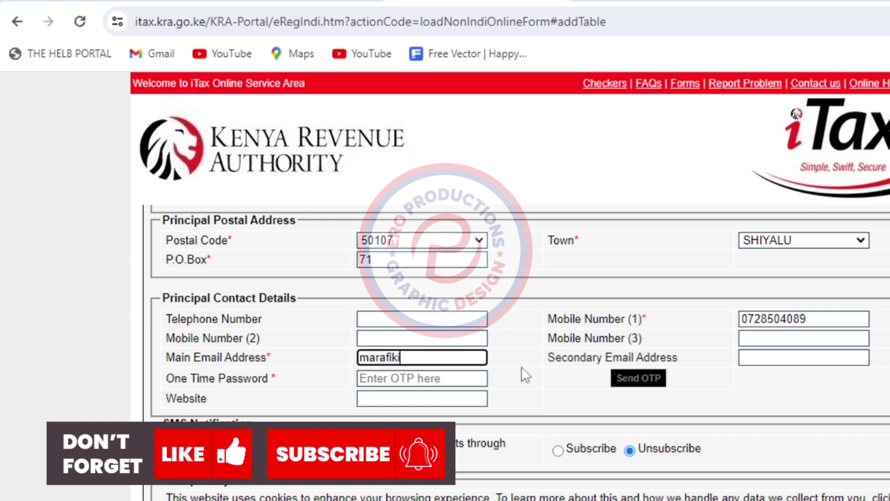
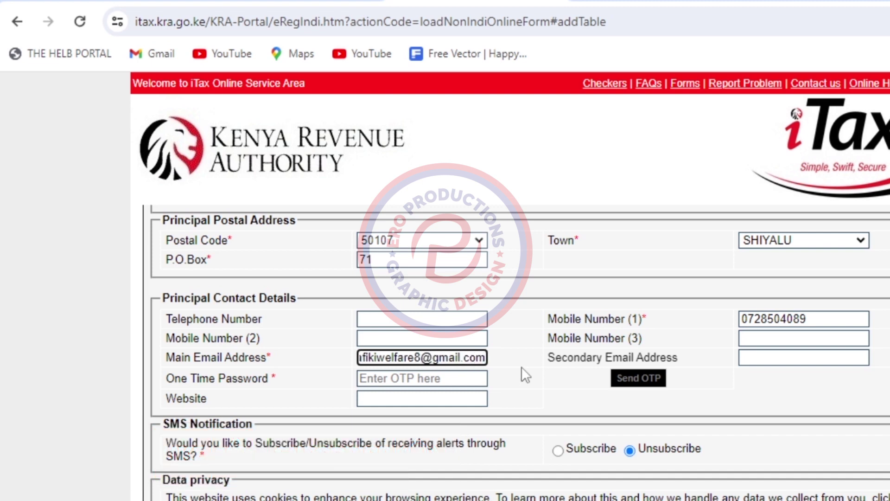
left_click(485, 374)
left_click(694, 167)
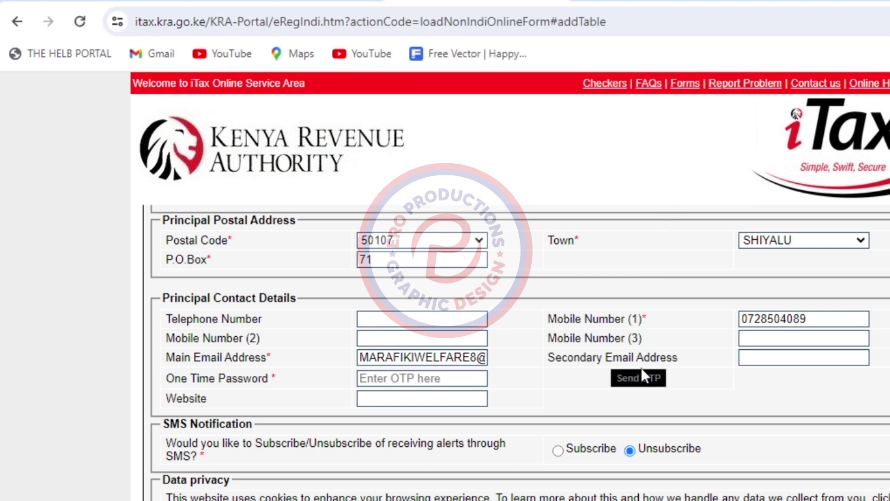
- Refresh Gmail and read the 'Generated OTP for Email Verification' message, then return to iTax
left_click(812, 2)
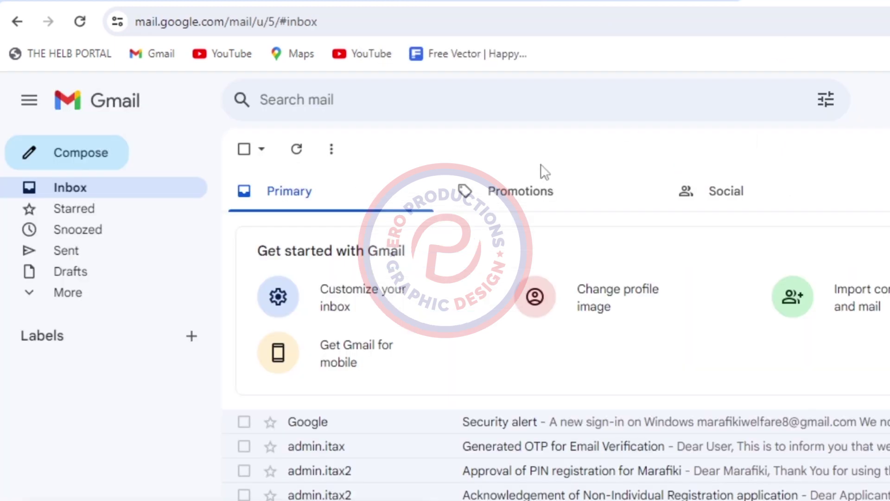
left_click(130, 193)
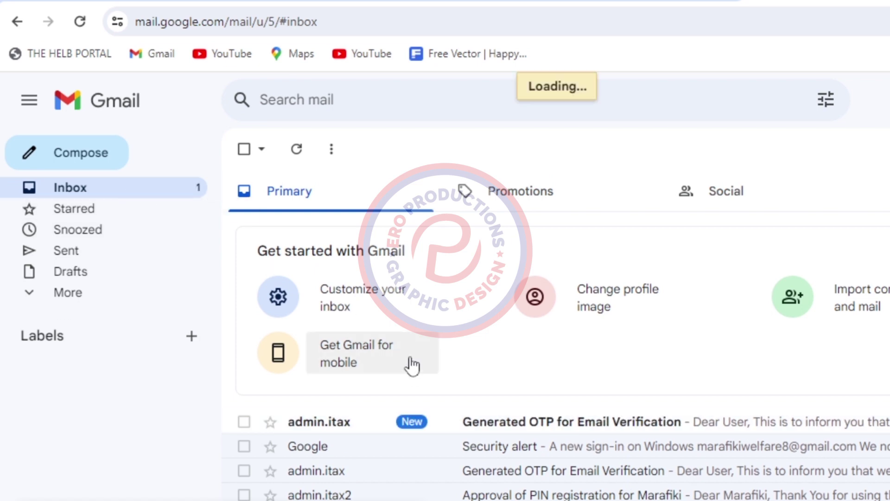
left_click(520, 426)
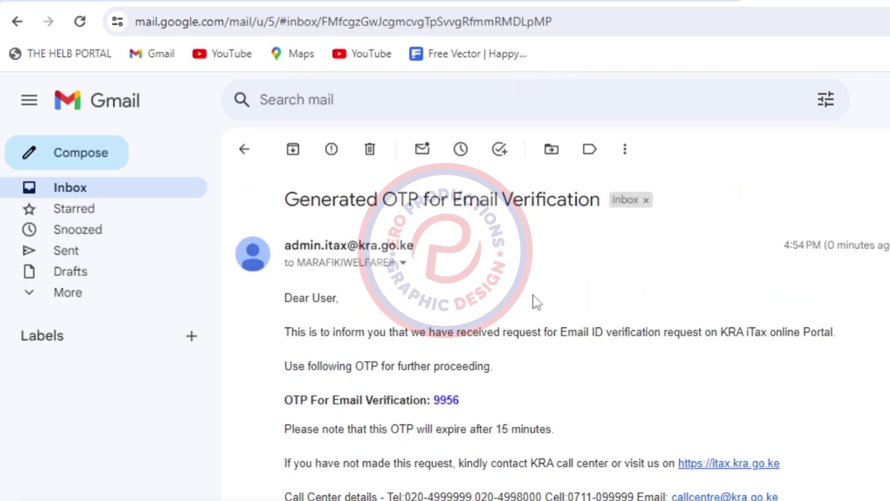
key("ctrl+Tab")
- Enter the emailed one-time password and continue to the obligation details section
left_click(423, 379)
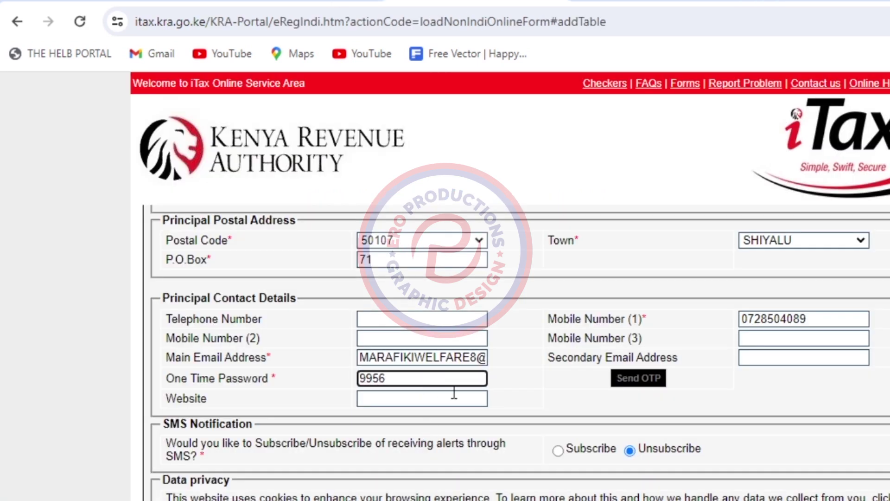
scroll(561, 399, "down", 5)
scroll(560, 398, "down", 7)
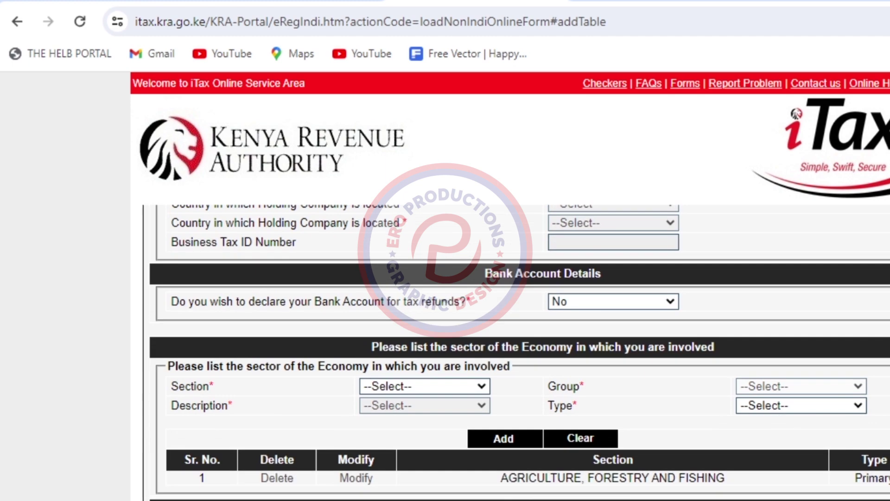
scroll(560, 398, "down", 5)
left_click(551, 411)
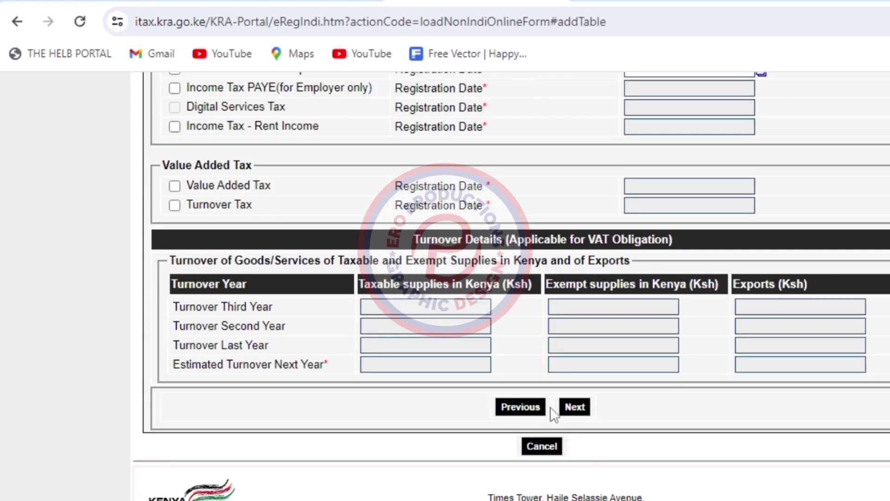
- Advance through obligations and associates to the agent details submission page
scroll(550, 342, "up", 6)
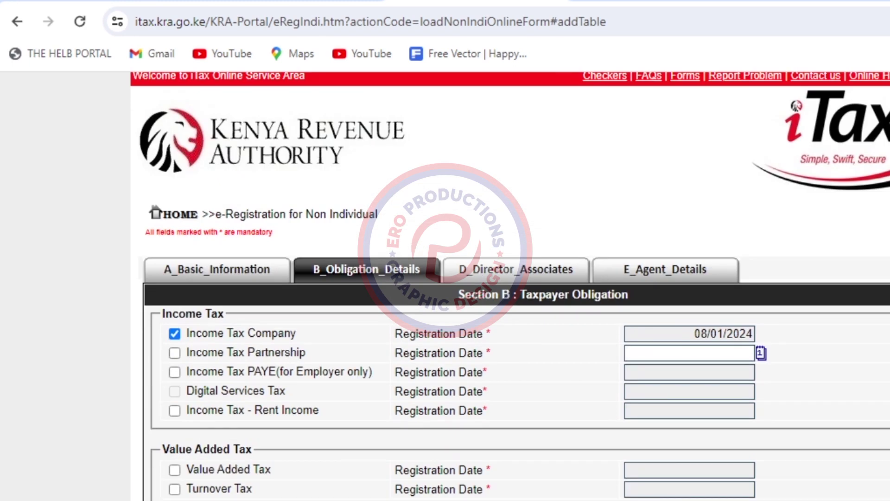
scroll(516, 265, "down", 5)
left_click(582, 409)
scroll(667, 349, "up", 3)
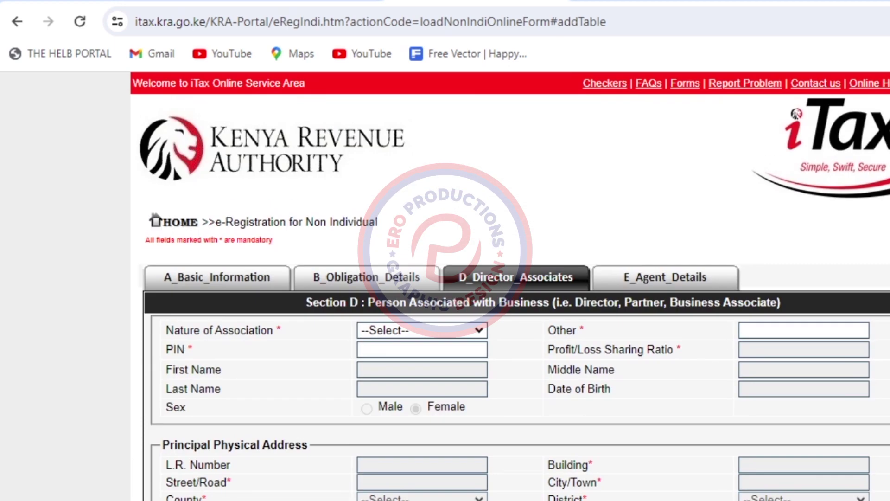
scroll(866, 284, "down", 3)
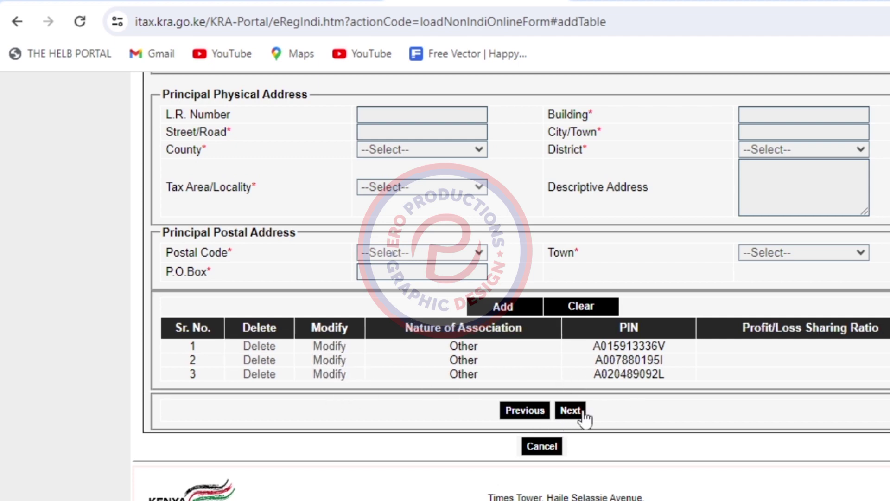
left_click(571, 411)
scroll(659, 357, "up", 2)
scroll(462, 210, "up", 5)
scroll(522, 338, "down", 8)
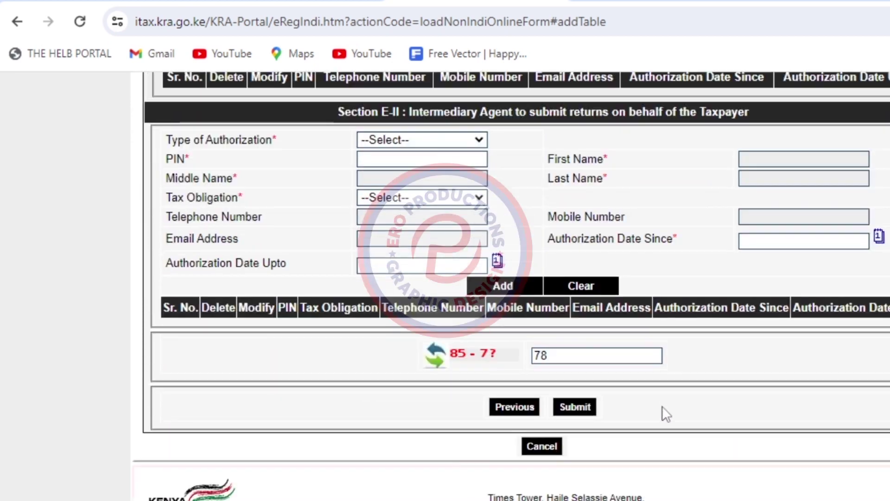
- Submit the self-help group registration, accept the email and confirmation alerts, and download receipt.pdf
left_click(575, 407)
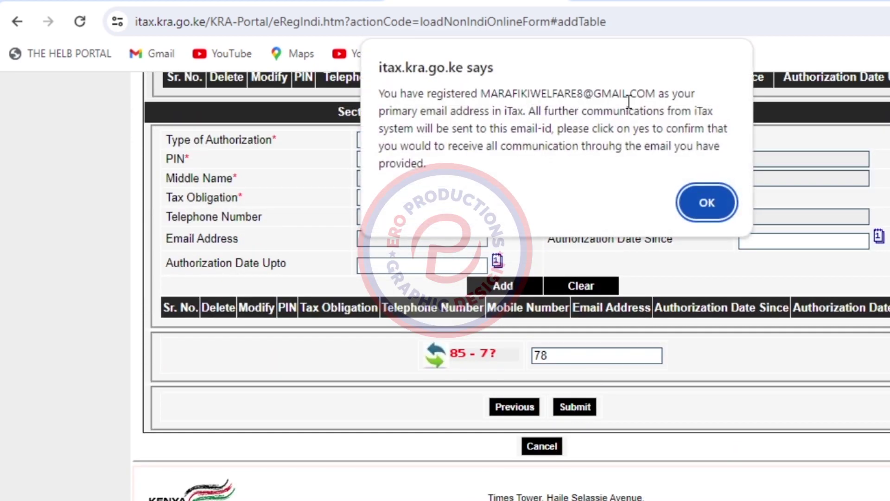
left_click(724, 218)
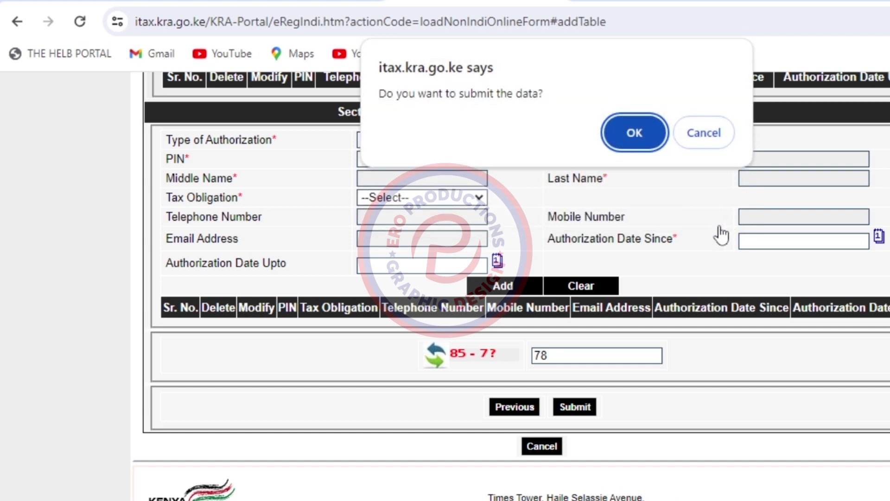
left_click(635, 128)
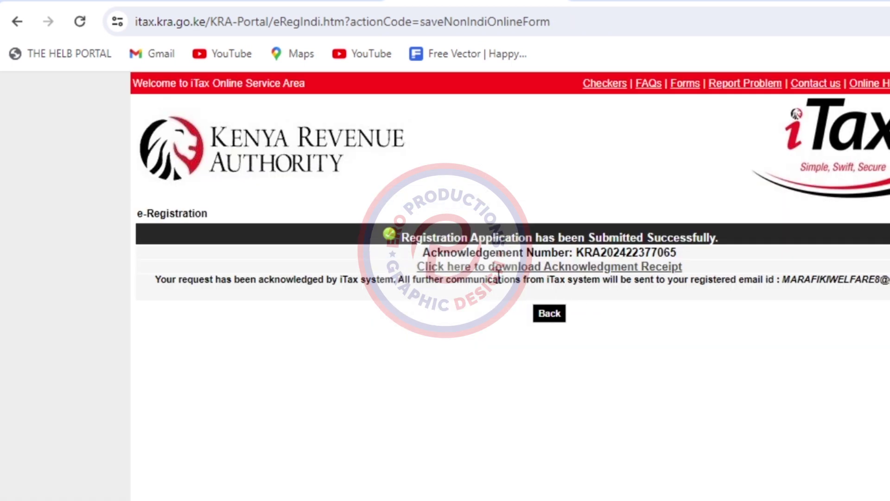
left_click(515, 269)
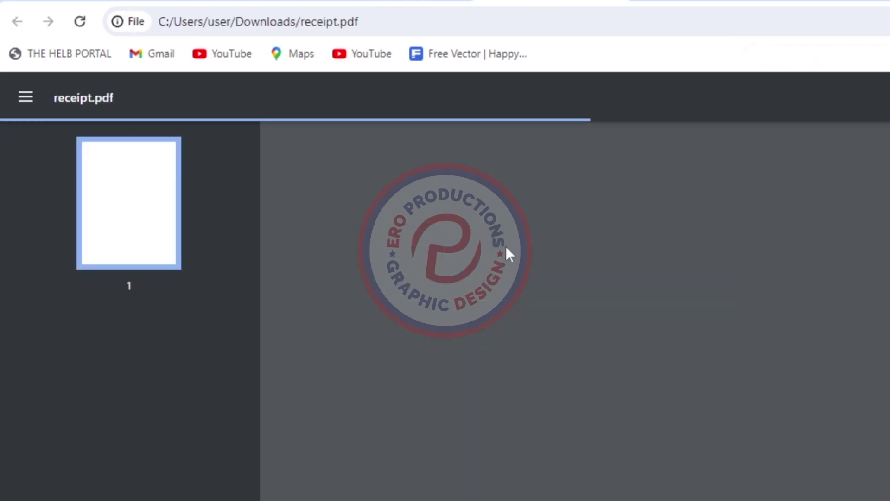
- Print the e-Registration Acknowledgement Receipt on the EPSON Stylus Photo RX610, all pages, 1 copy, colour
scroll(527, 308, "down", 6)
scroll(539, 309, "up", 6)
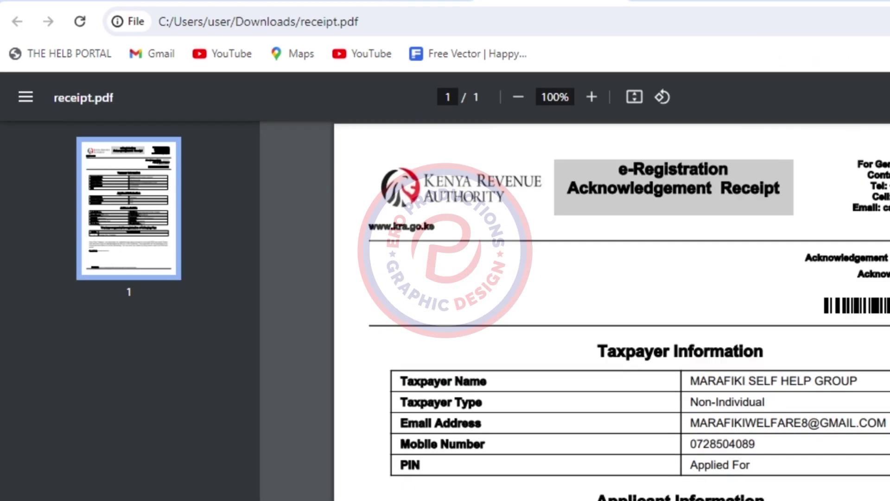
key("ctrl+p")
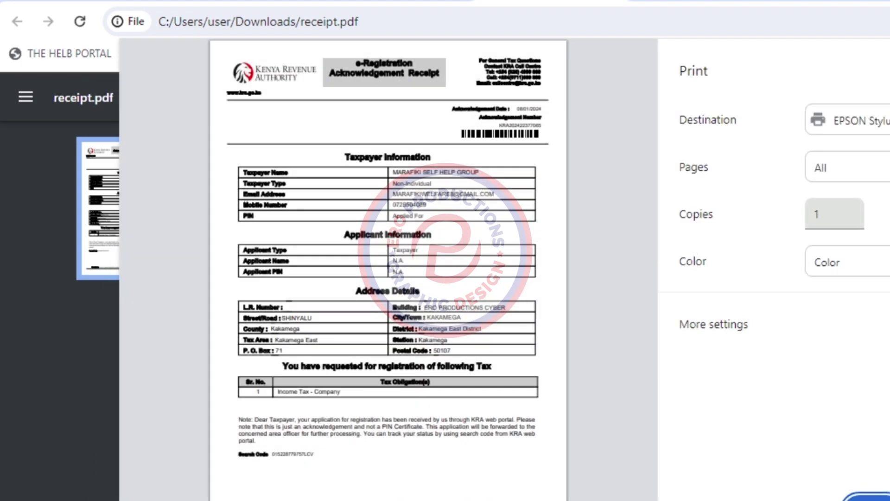
left_click(867, 495)
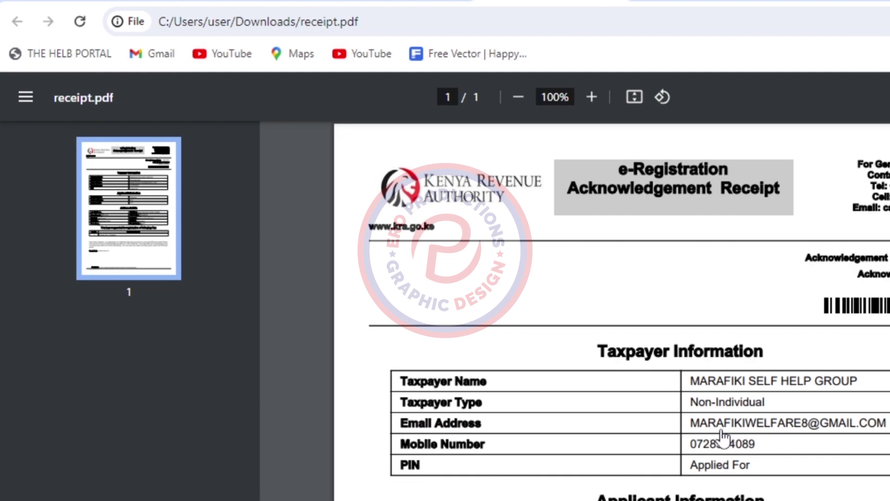